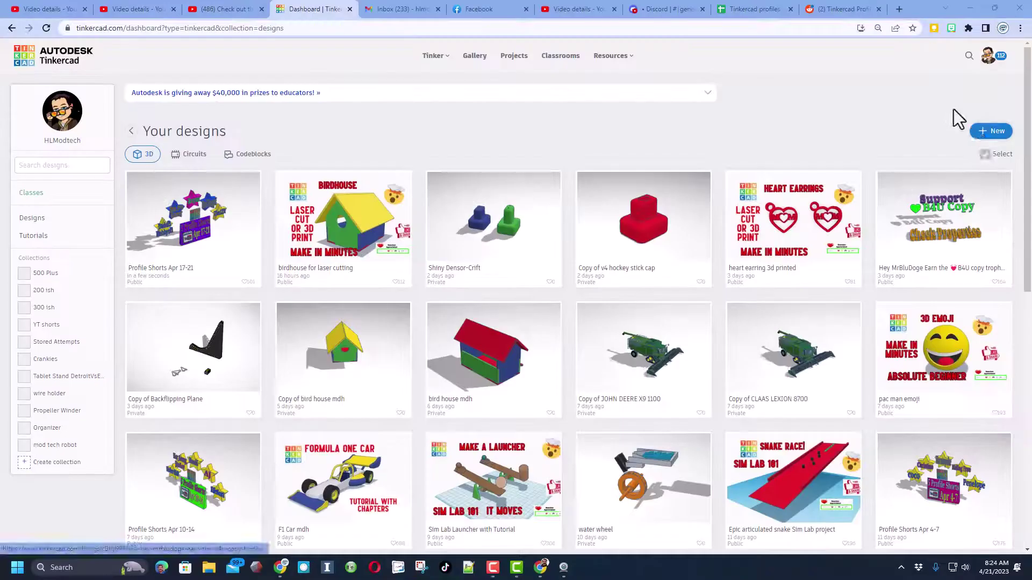
Create a new 3D design and enlarge its workplane, setting the width to 400 mm.
click(988, 133)
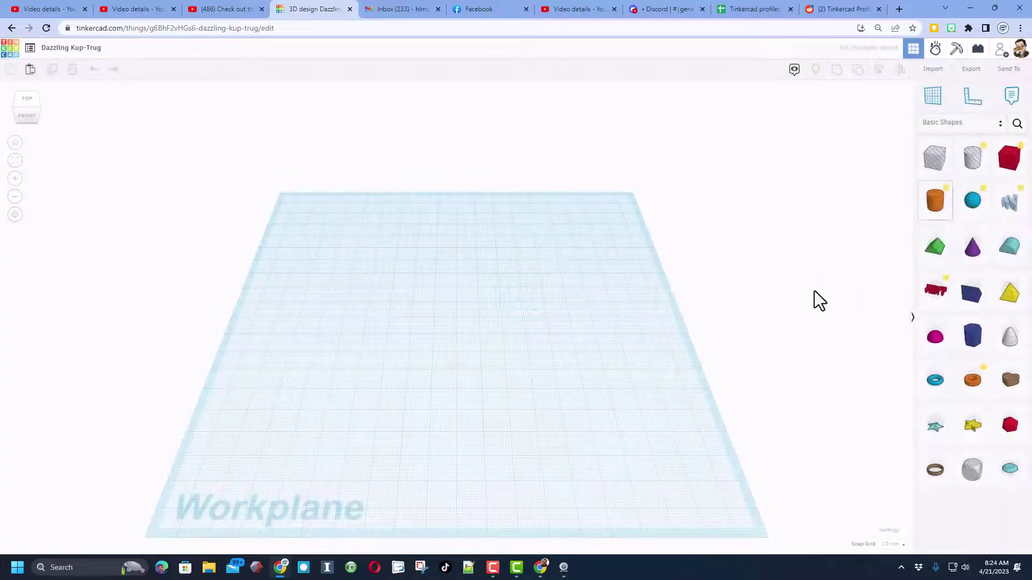
click(885, 532)
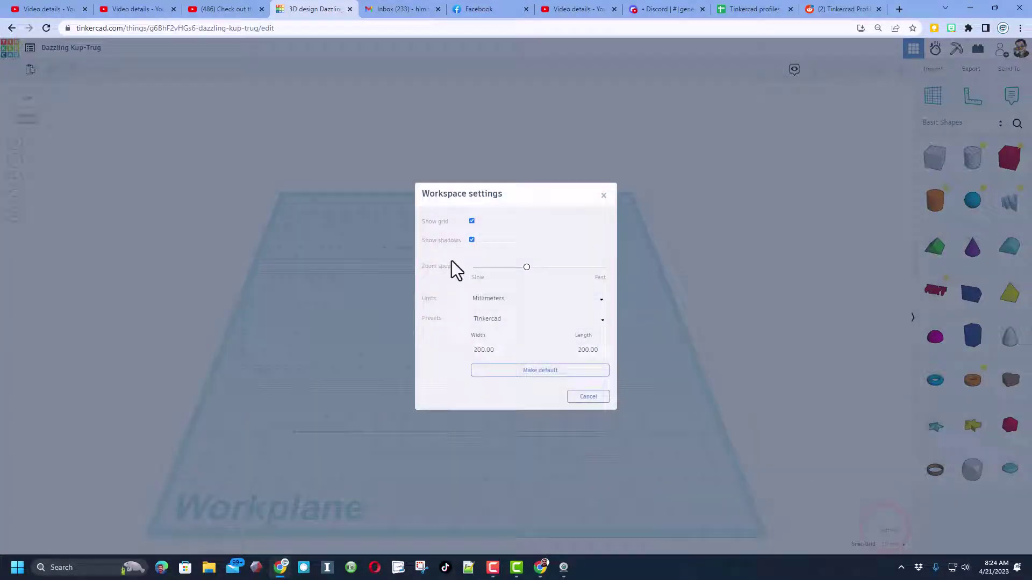
click(499, 352)
text(400)
click(599, 352)
click(653, 319)
Rename the design as "Domino curve".
click(60, 46)
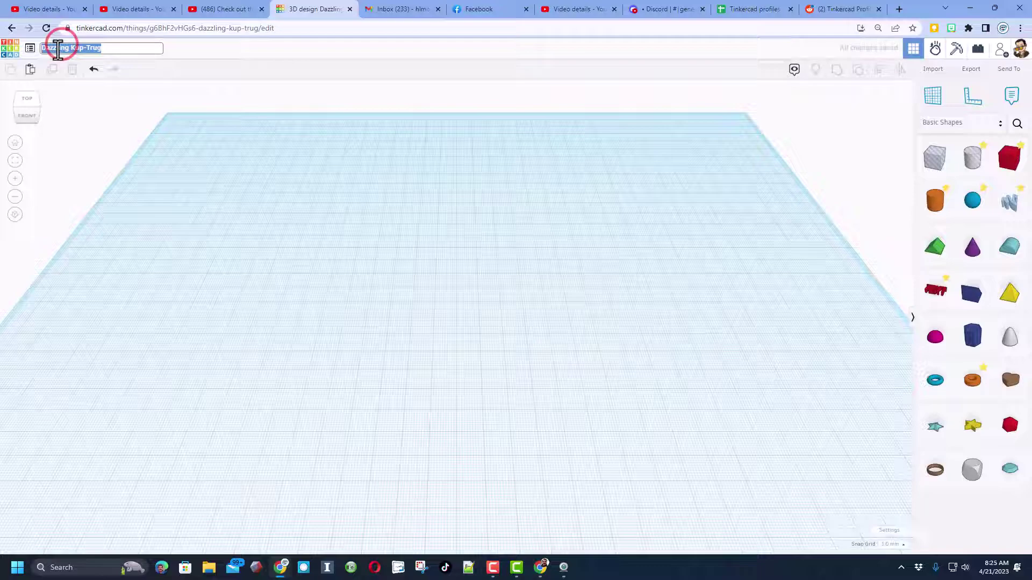
text(Domino curve)
Place a solid box on the workplane and set its height to 28 mm.
right_drag(791, 247, 798, 203)
drag(1004, 174, 472, 389)
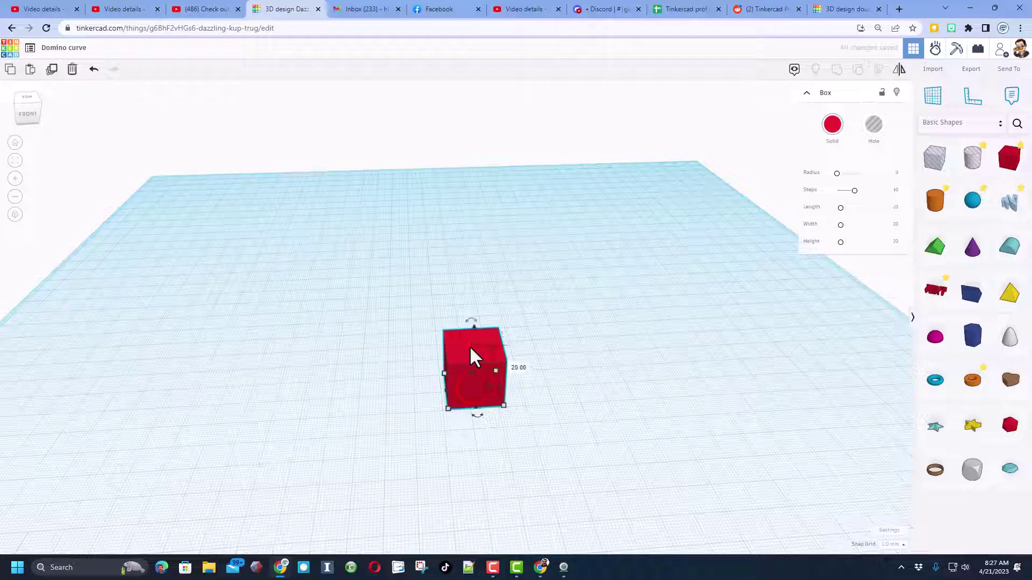
click(515, 366)
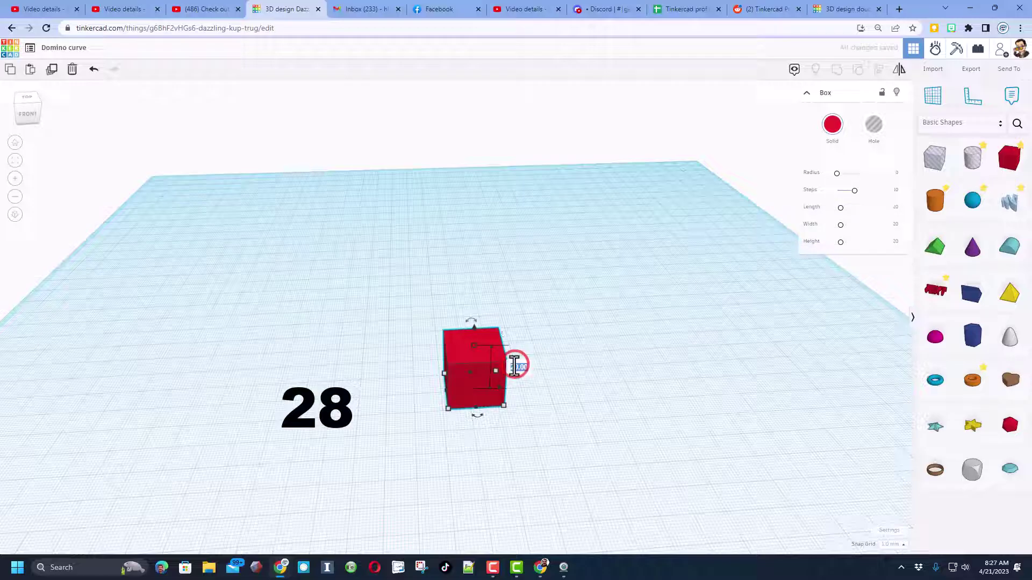
text(25)
key(Return)
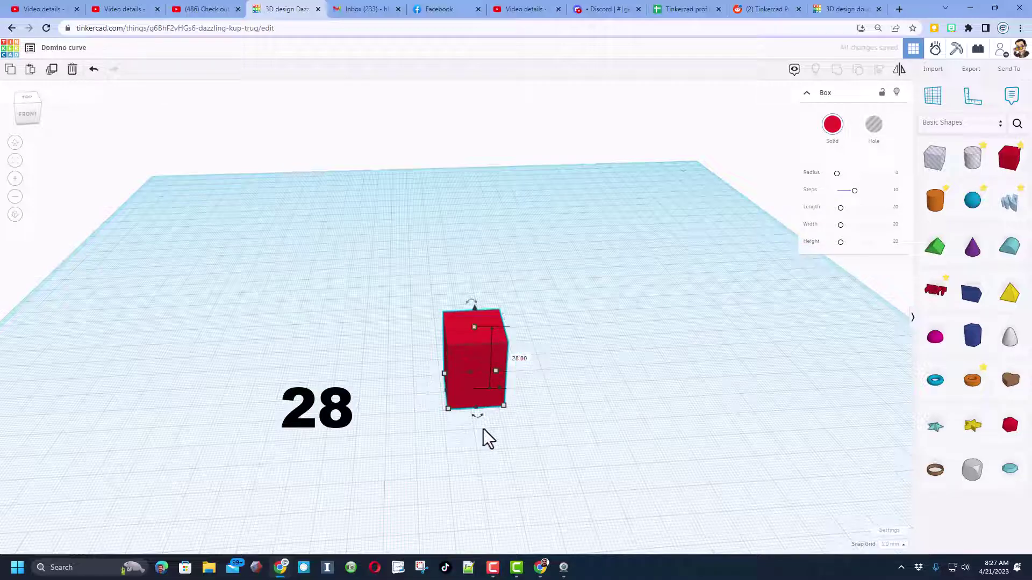
Set the box's base to 6 mm deep and 16 mm wide to give it domino proportions.
click(450, 409)
click(402, 395)
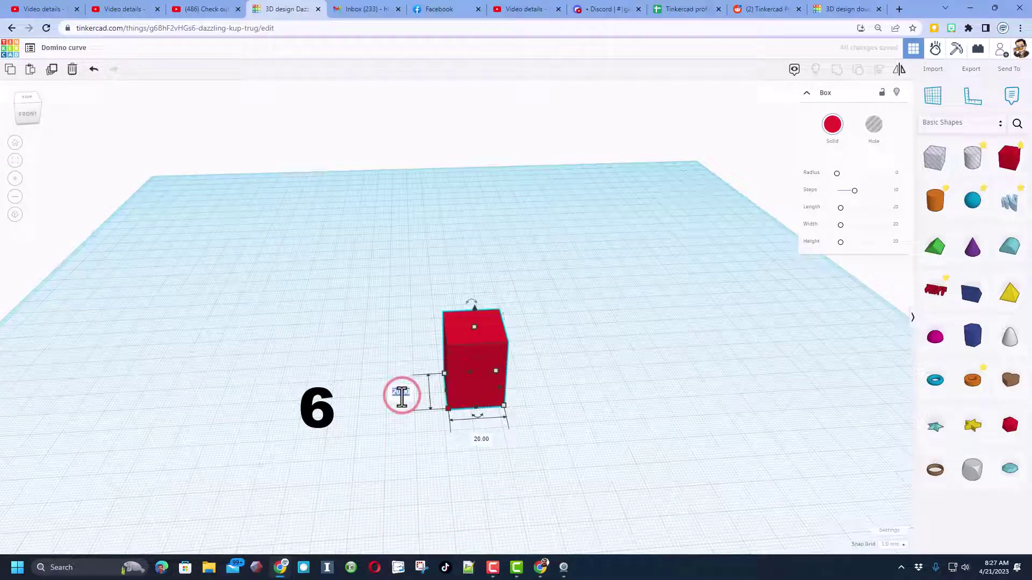
text(6)
key(Return)
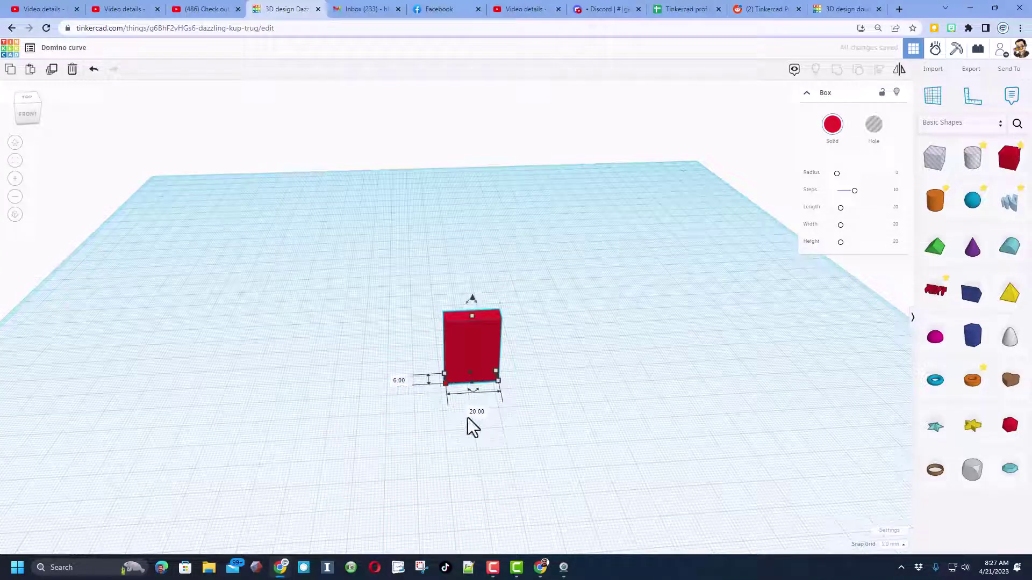
text(16)
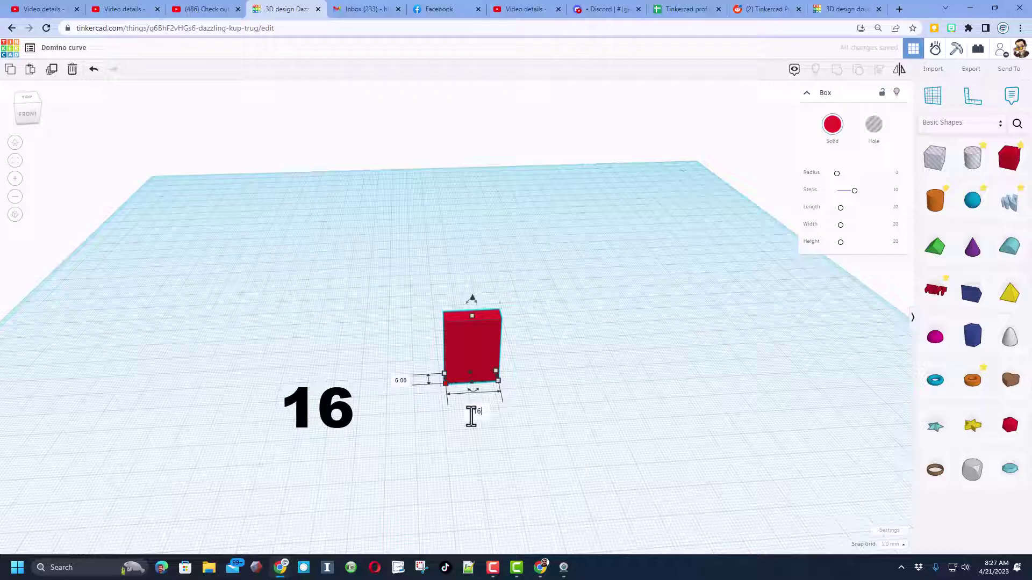
key(Return)
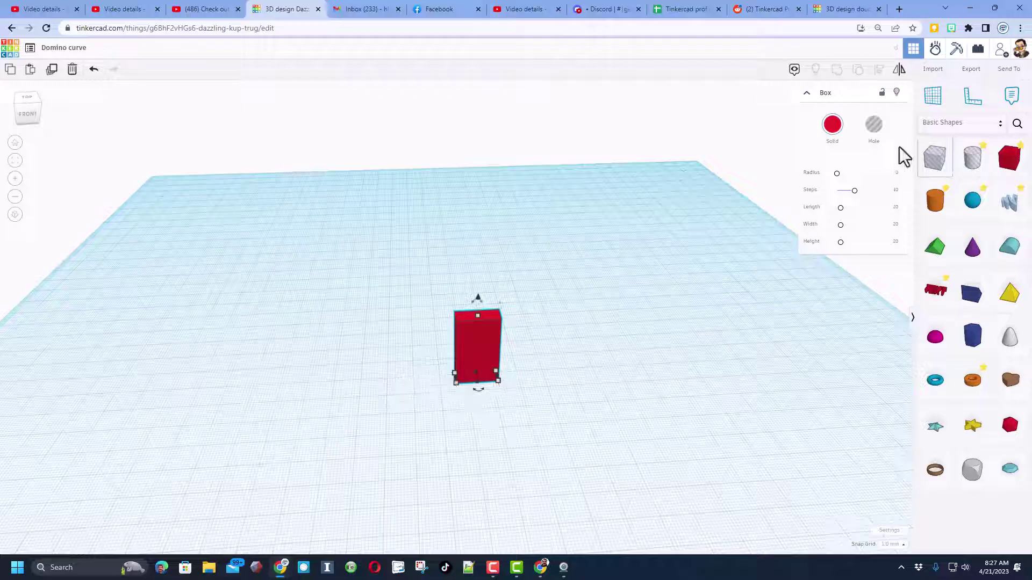
Round the domino's edges with a radius of 2.
click(894, 174)
text(2)
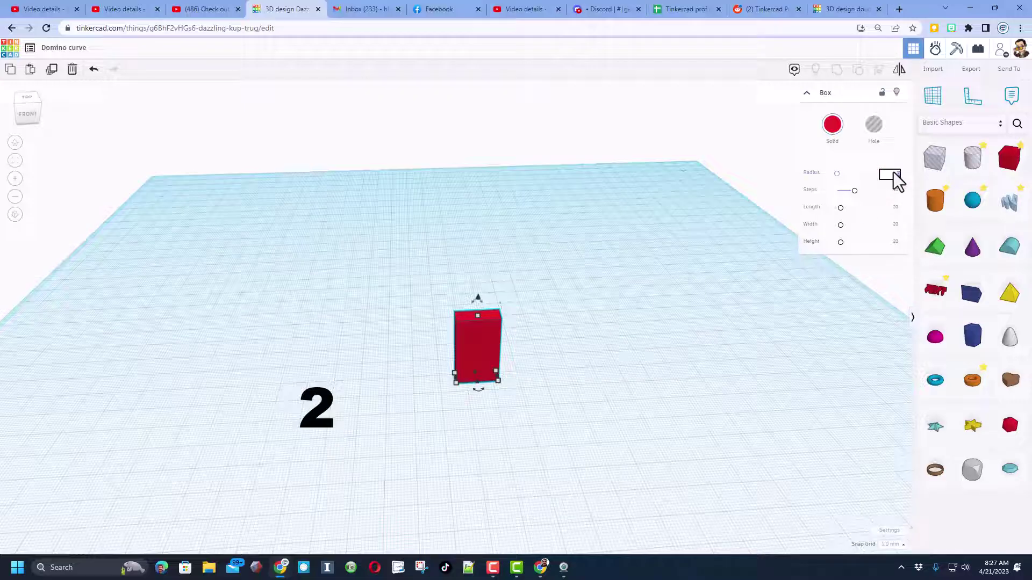
key(Return)
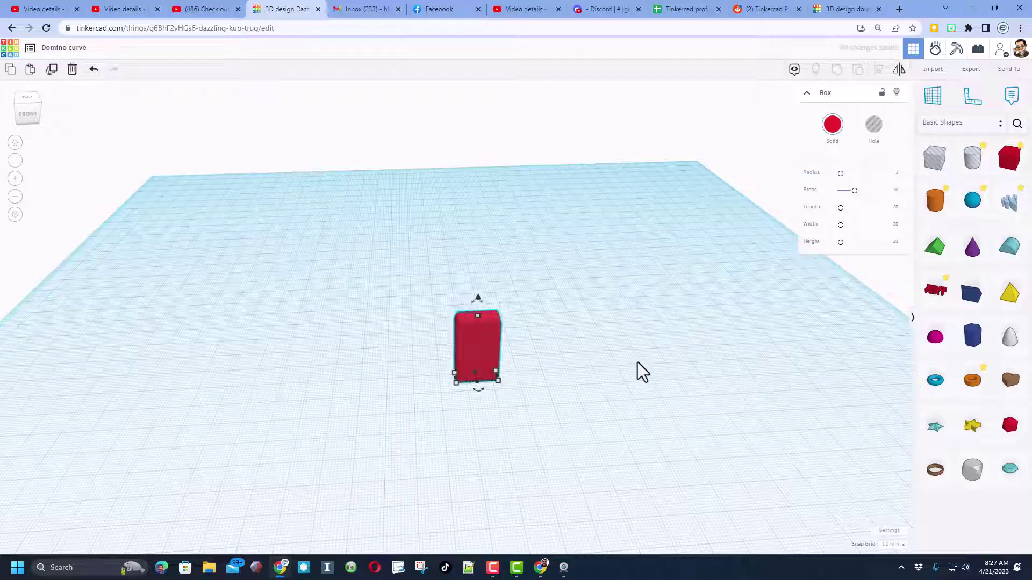
click(630, 365)
Change the domino's solid color to white.
click(492, 350)
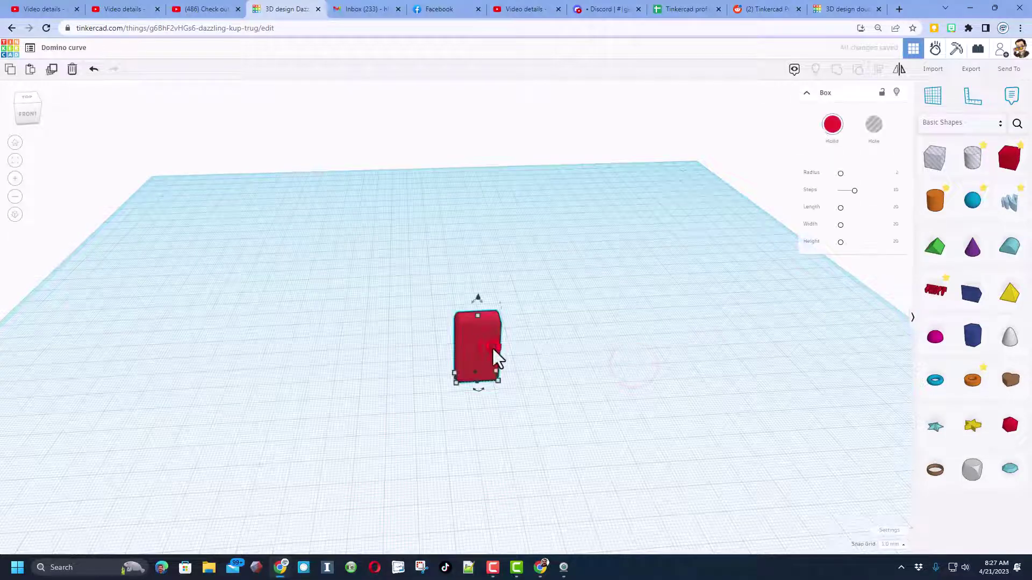
click(830, 141)
click(975, 192)
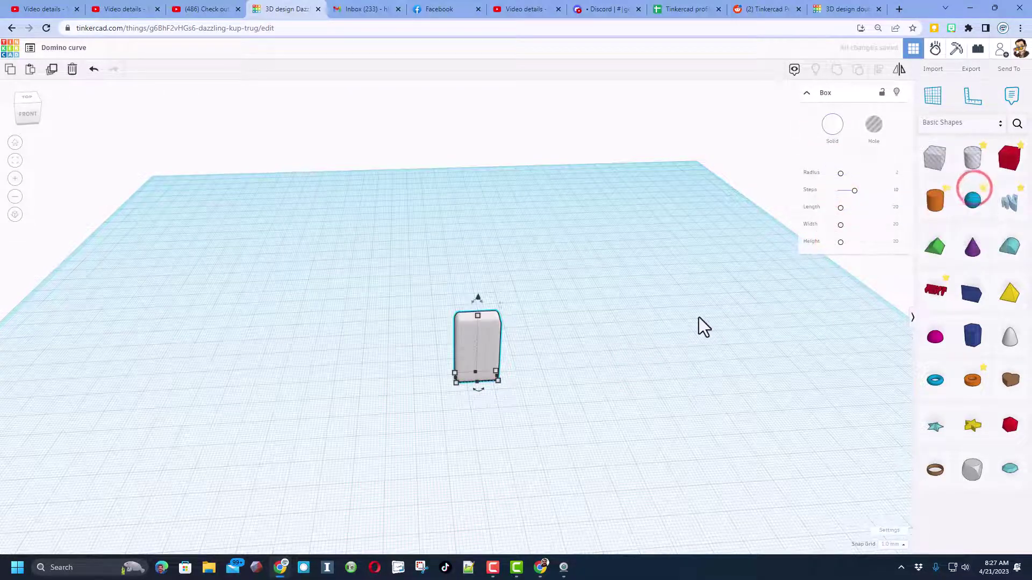
click(648, 327)
Move the domino to the front edge of the workplane and set the snap grid to 5.0 mm.
scroll(627, 346, down, 5)
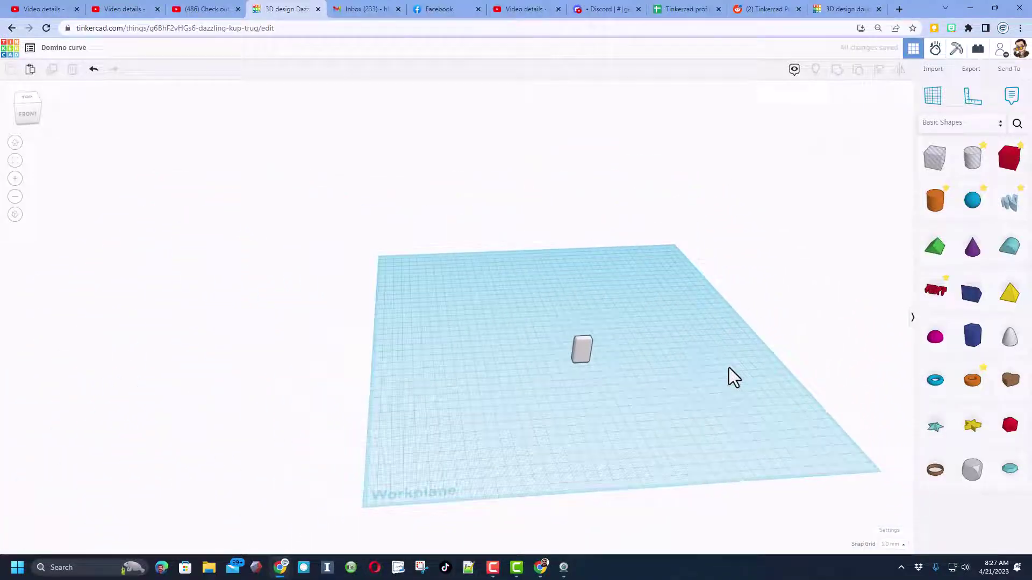
drag(587, 360, 624, 463)
scroll(652, 469, up, 3)
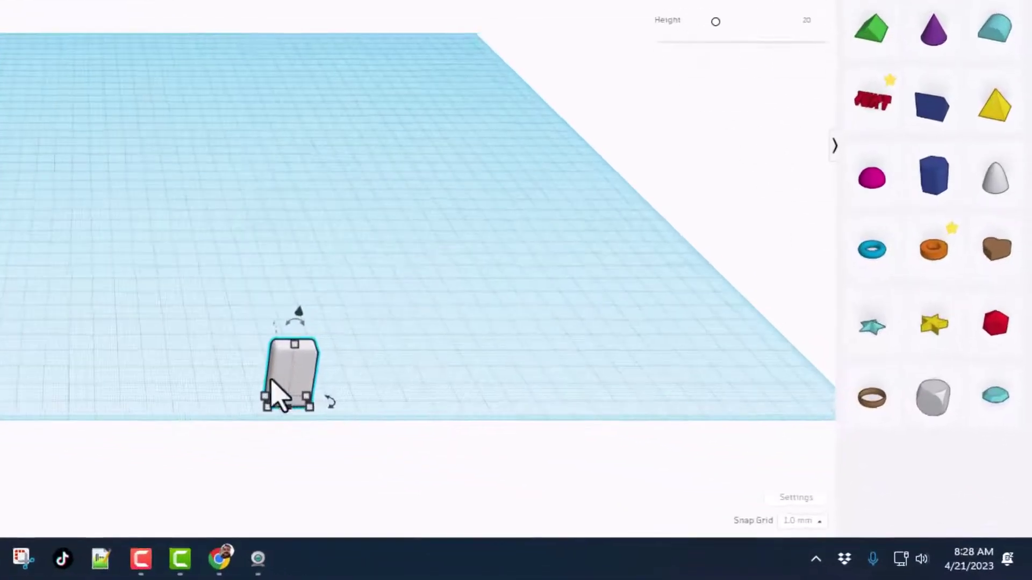
click(777, 519)
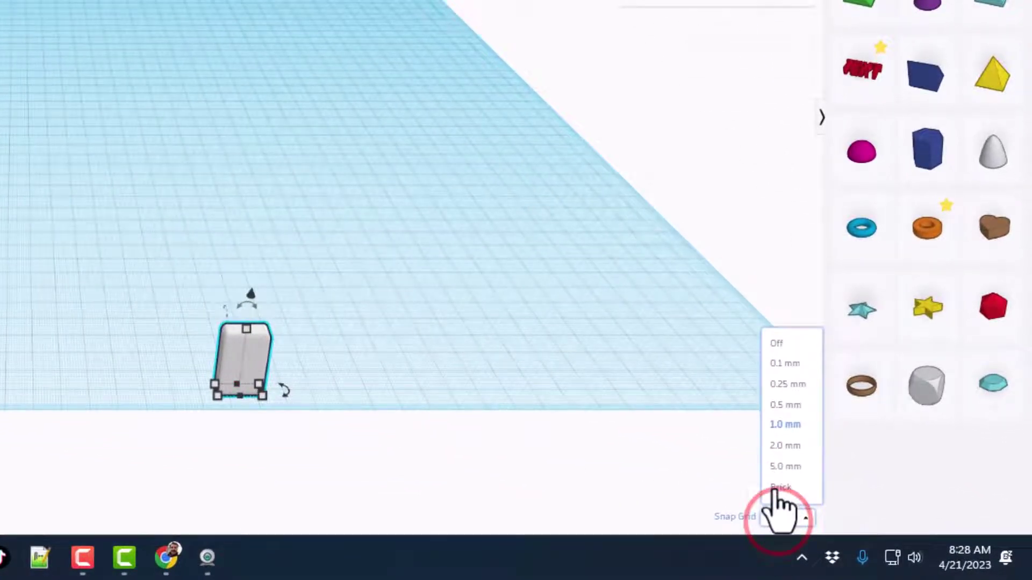
click(774, 467)
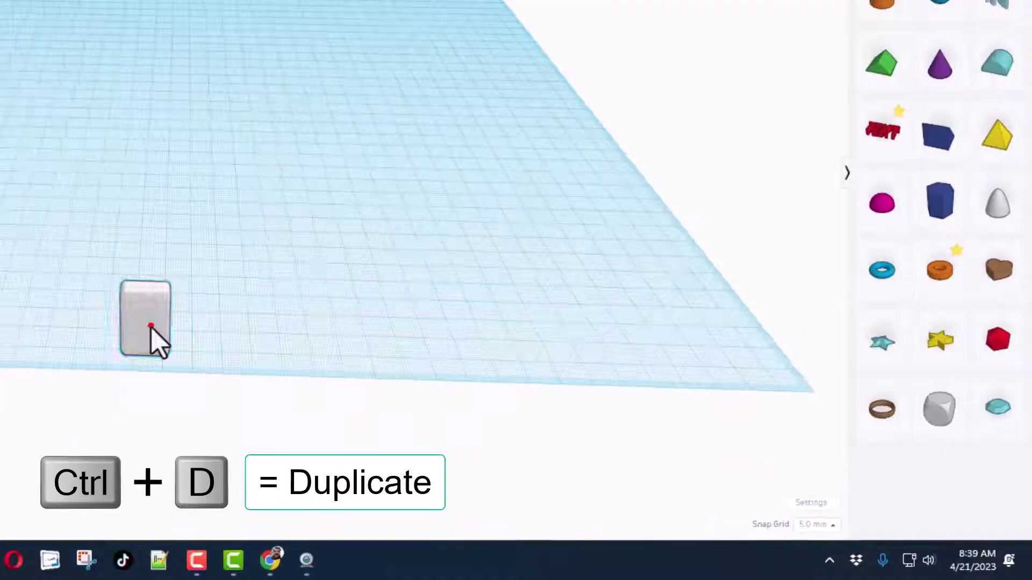
Duplicate the domino in place and move the copy two grid steps straight back.
click(156, 340)
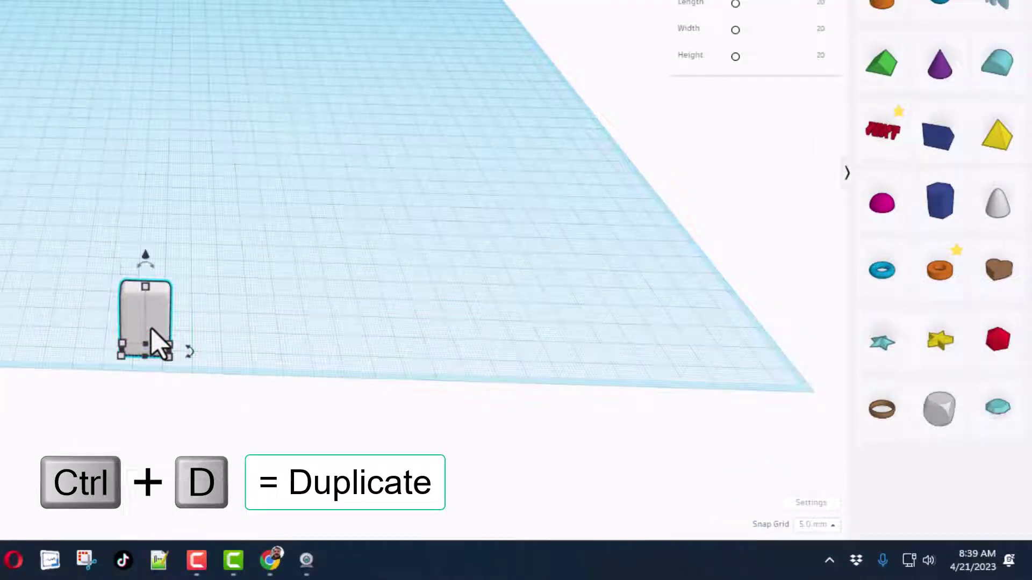
key(ctrl+d)
key(Up)
key(Up)
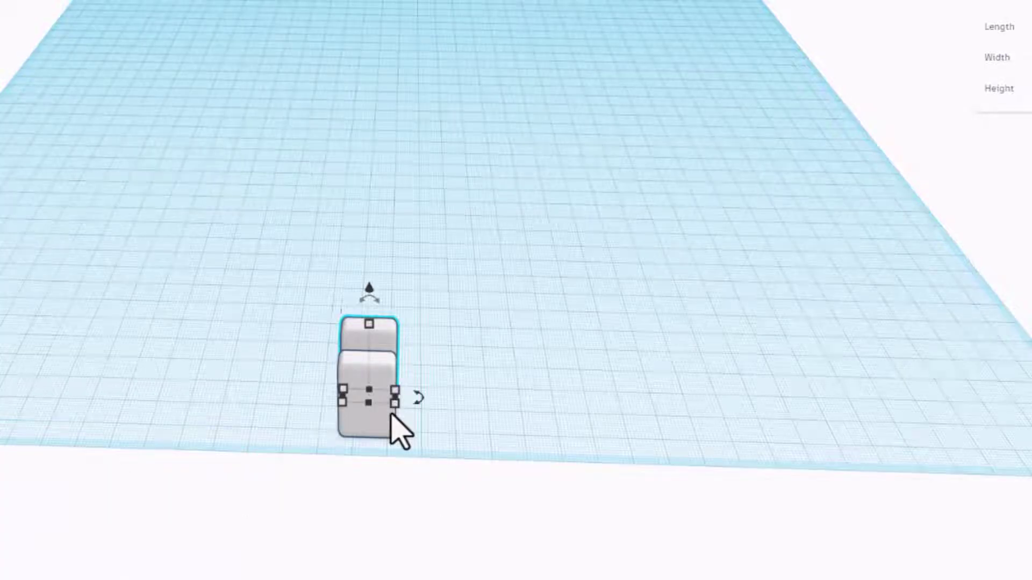
Rotate the copied domino 12° on the workplane, keeping it selected.
click(417, 407)
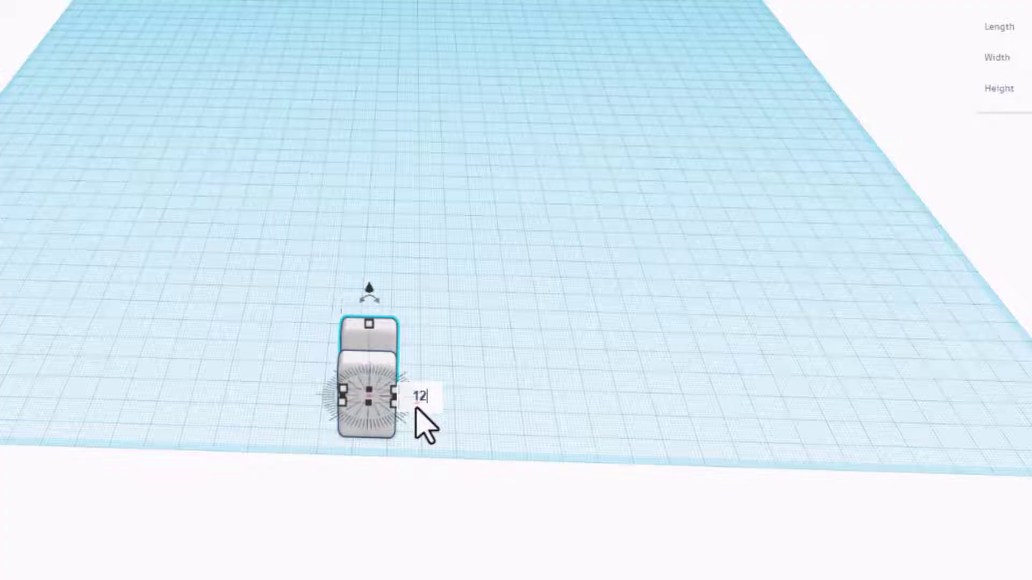
text(12)
key(Return)
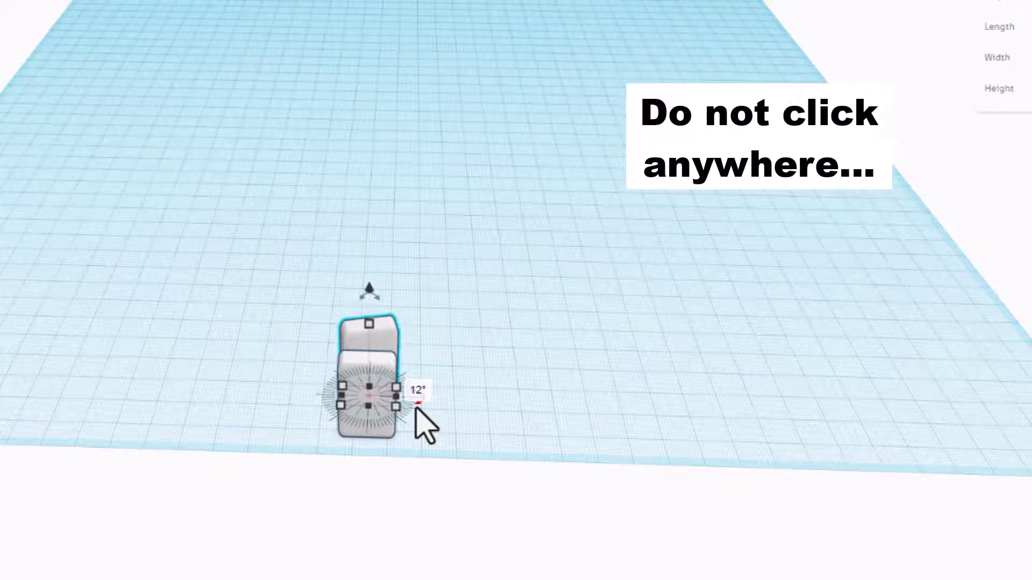
Repeat the duplicate with its move and rotation six more times to form a curve of eight dominoes.
key(ctrl+d)
key(ctrl+d)
key(ctrl+d)
key(ctrl+d)
key(ctrl+d)
key(ctrl+d)
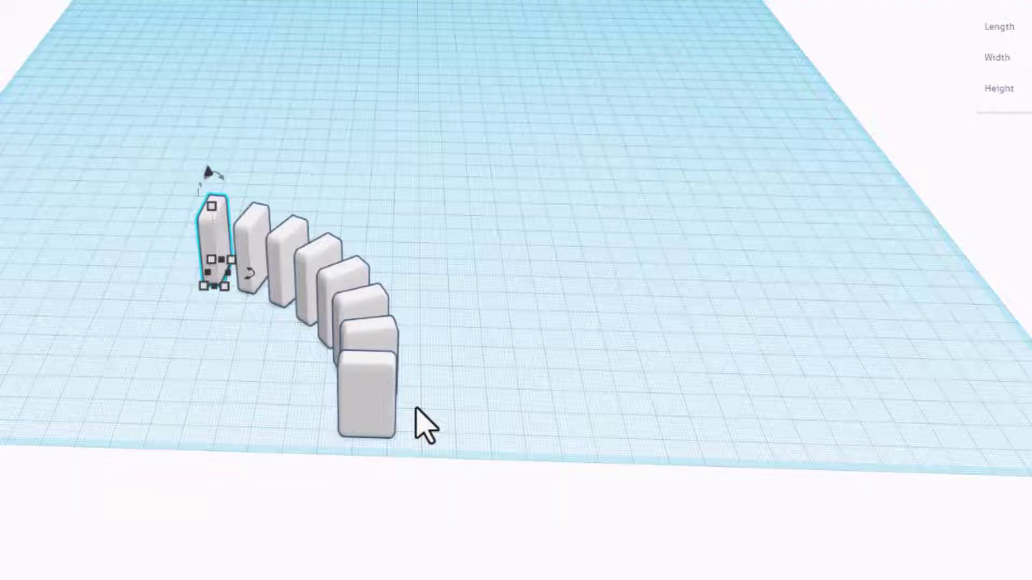
mouse_move(223, 271)
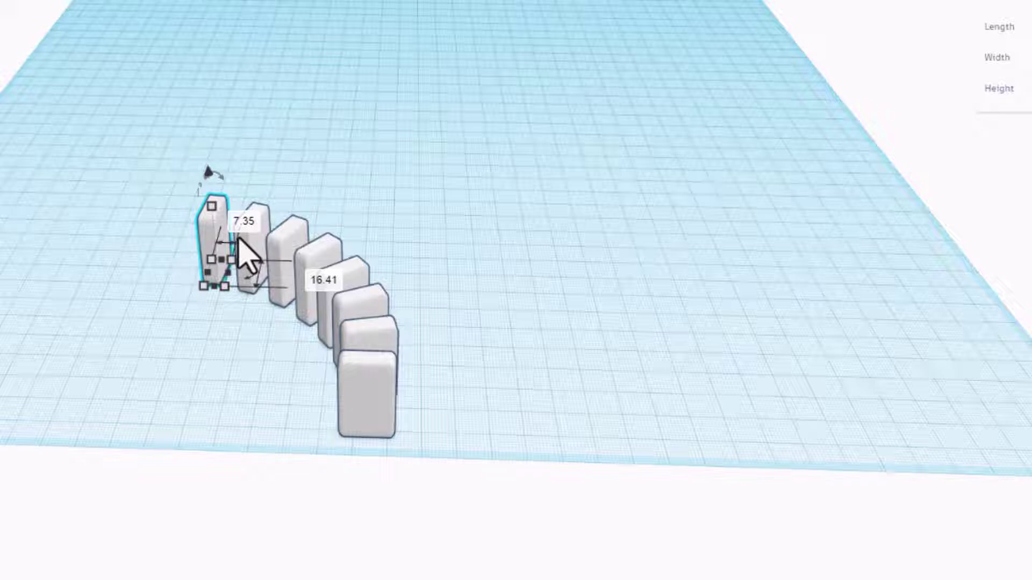
Duplicate the whole eight-domino curve and move the copy to the left and toward the back of the workplane.
click(97, 167)
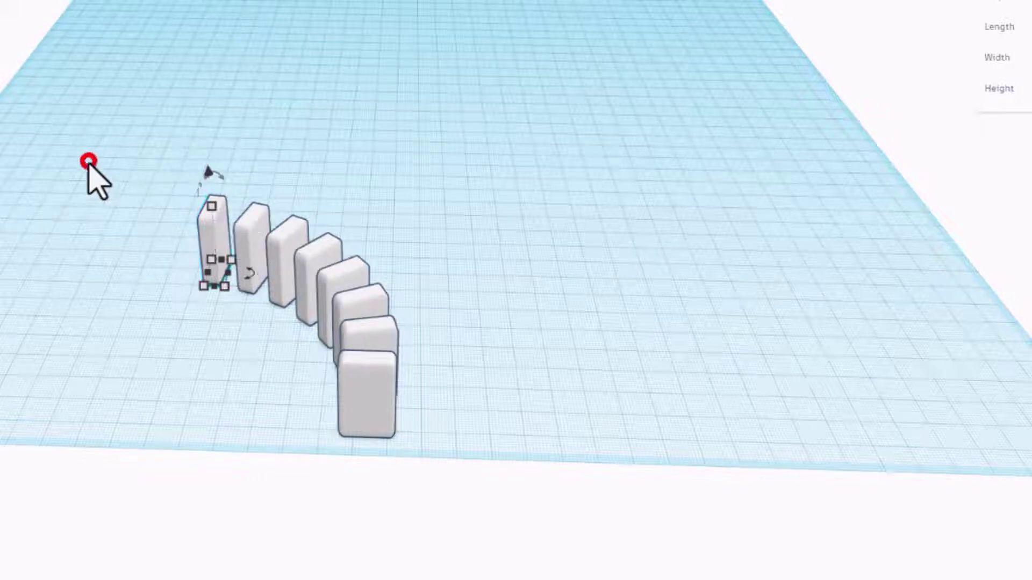
drag(109, 105, 584, 564)
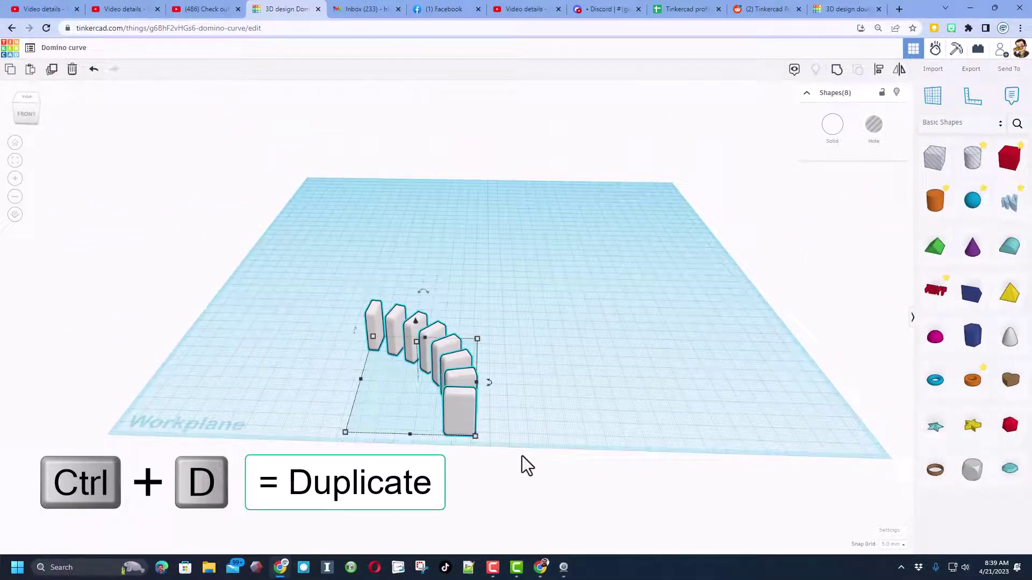
key(ctrl+d)
key(shift+Left)
key(shift+Left)
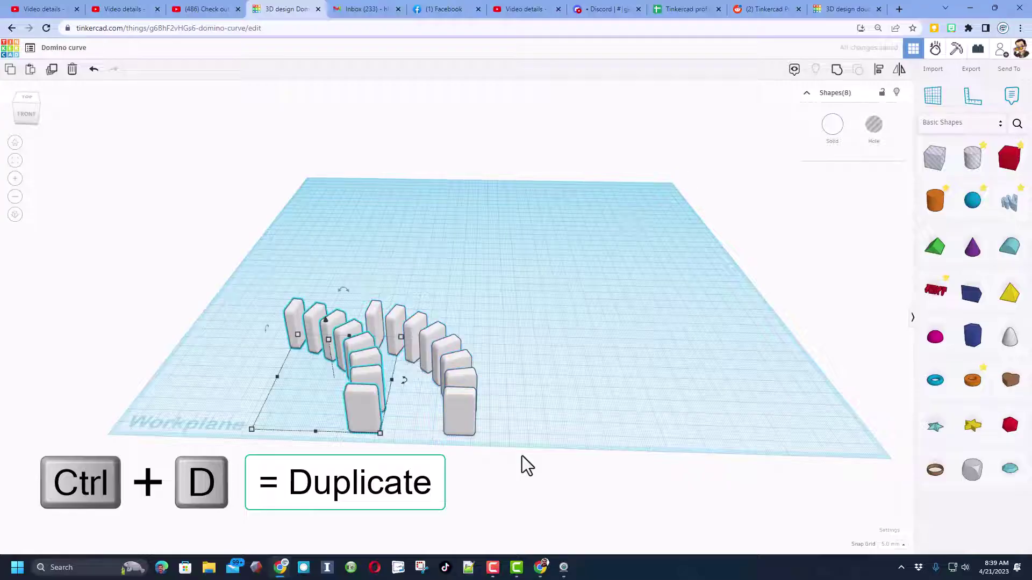
key(shift+Up)
key(shift+Up)
key(shift+Left)
key(shift+Left)
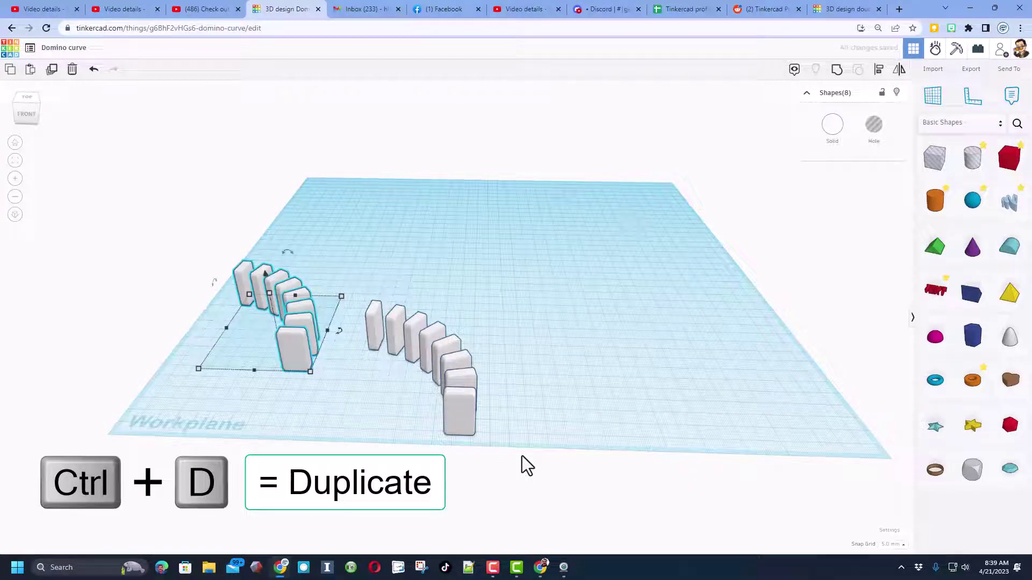
Mirror the copied curve both left to right and front to back.
click(899, 71)
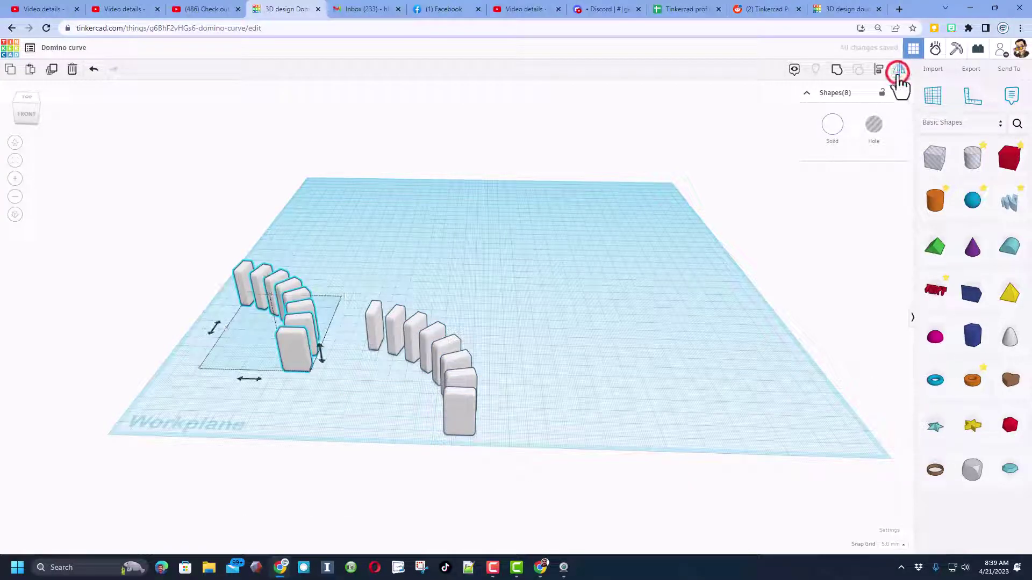
click(256, 379)
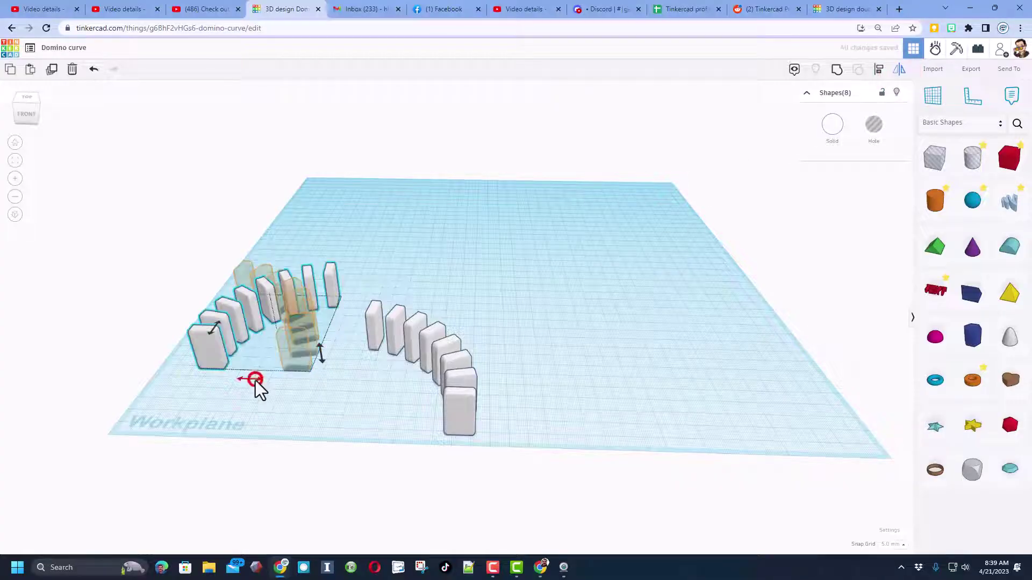
click(214, 327)
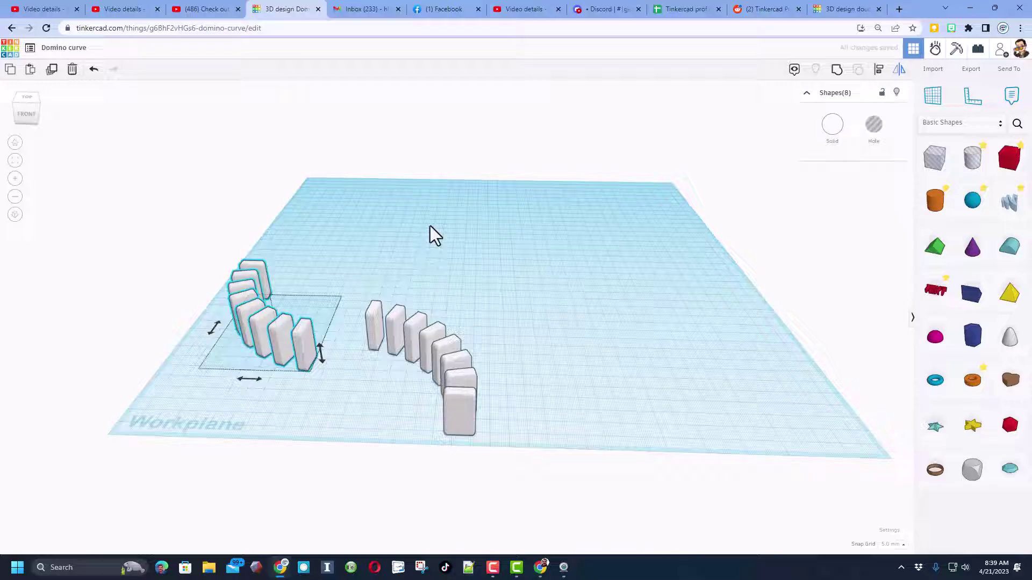
Nudge the mirrored curve right and back until it continues the first curve as an evenly spaced S shape.
key(Up)
key(Up)
key(Right)
key(Right)
key(Right)
key(Right)
key(Up)
key(Right)
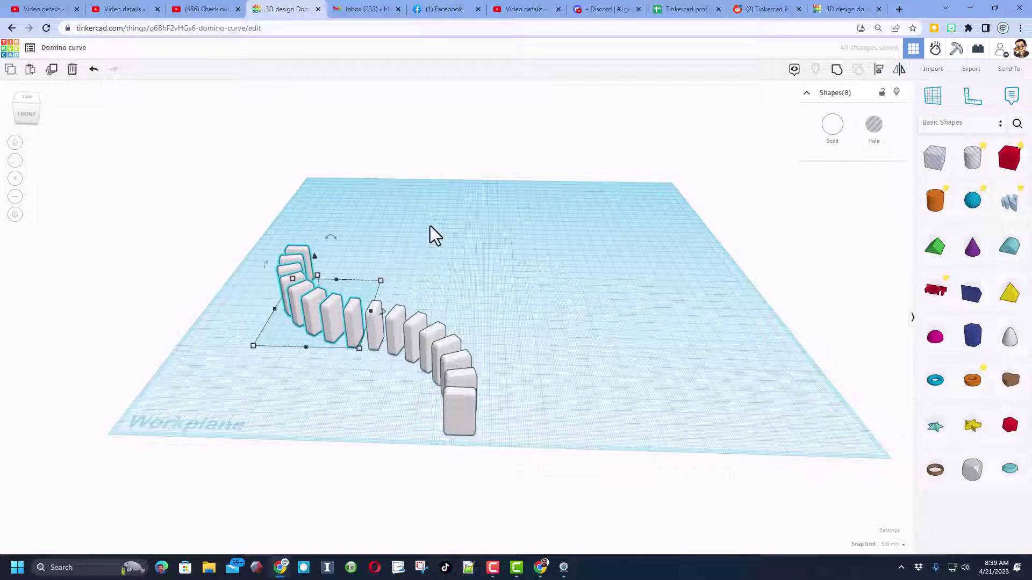
click(320, 397)
Duplicate all sixteen dominoes of the S curve and move the copy straight back behind the original.
right_drag(320, 397, 294, 368)
drag(192, 226, 544, 465)
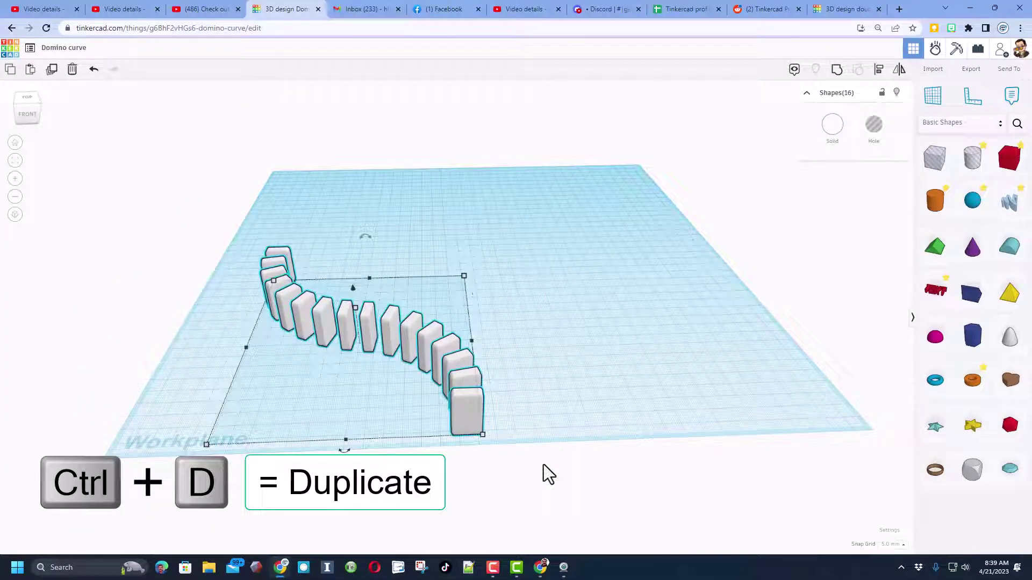
key(ctrl+d)
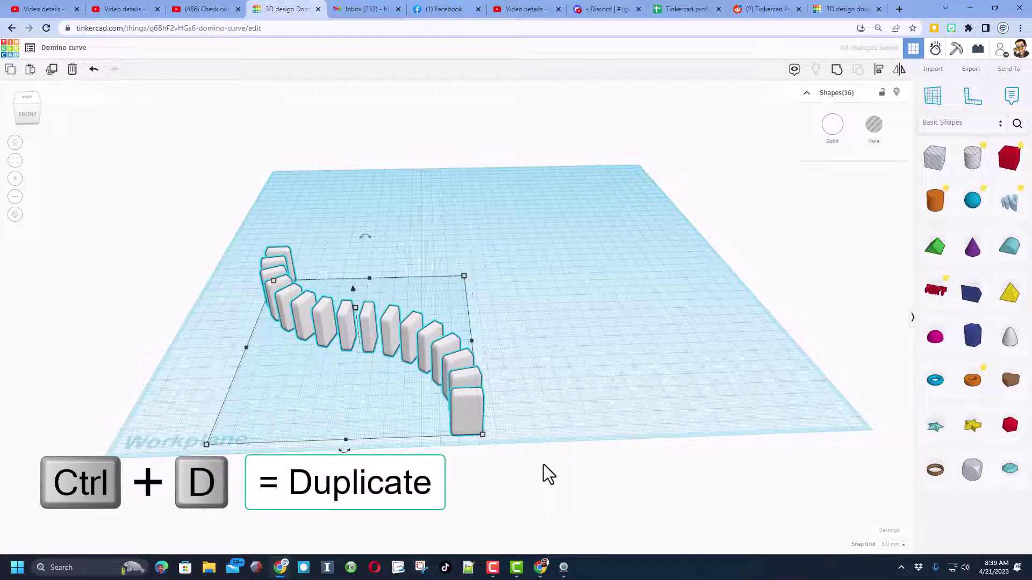
key(shift+Up)
key(shift+Up)
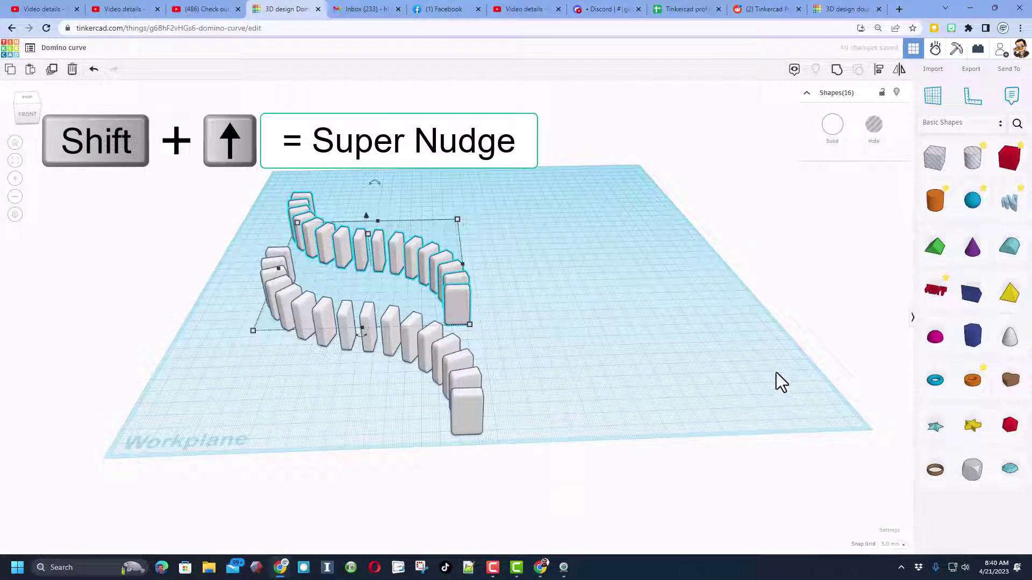
Mirror the copied S curve left to right and move it straight back until it continues the first S without overlapping.
mouse_move(373, 338)
mouse_down()
mouse_move(362, 347)
mouse_move(370, 339)
mouse_up()
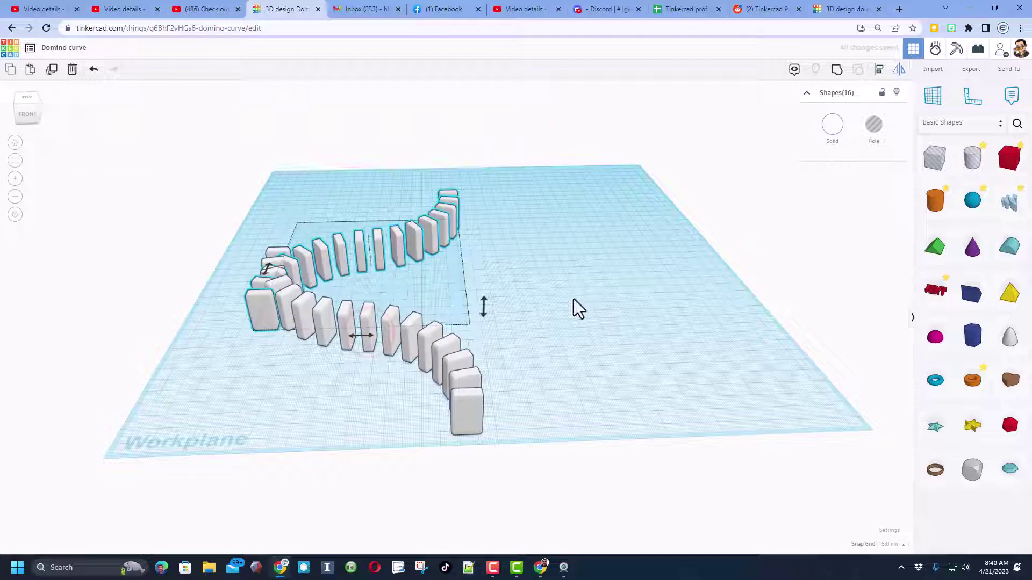
key(shift+Up)
key(shift+Up)
key(shift+Up)
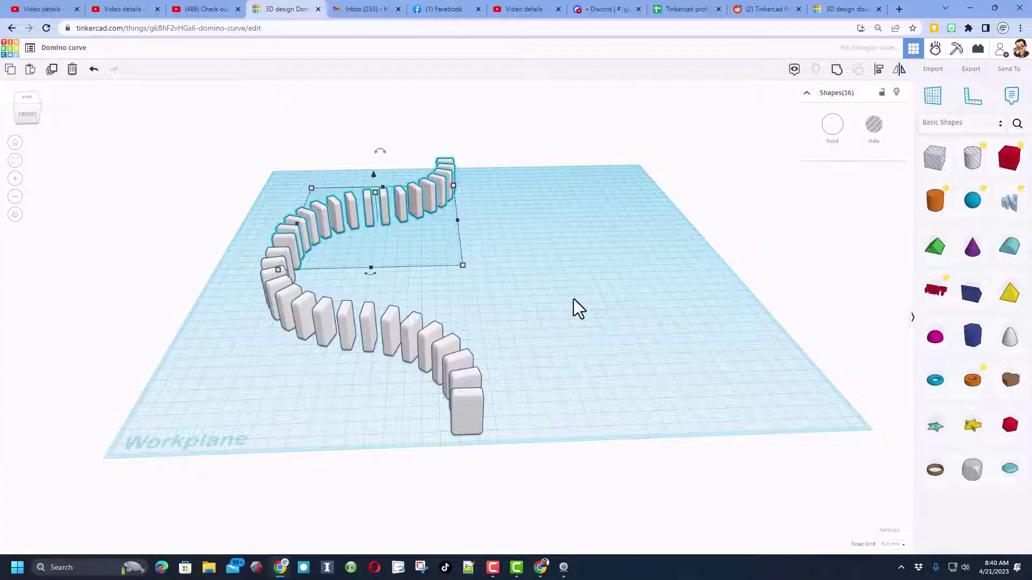
right_drag(327, 414, 533, 325)
click(532, 325)
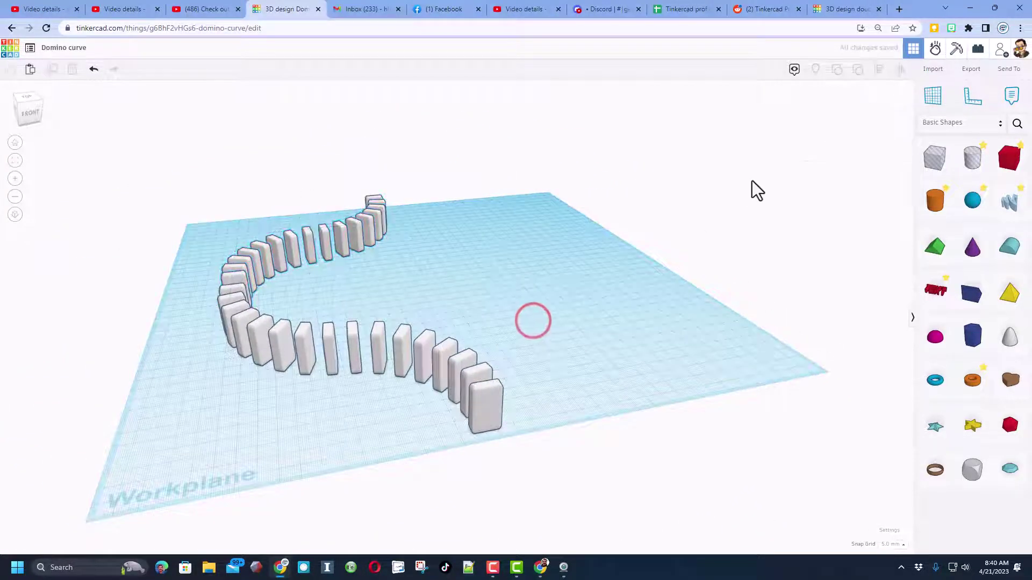
Switch the design to Sim Lab and set the physical material of all 32 dominoes to Plastic.
click(934, 52)
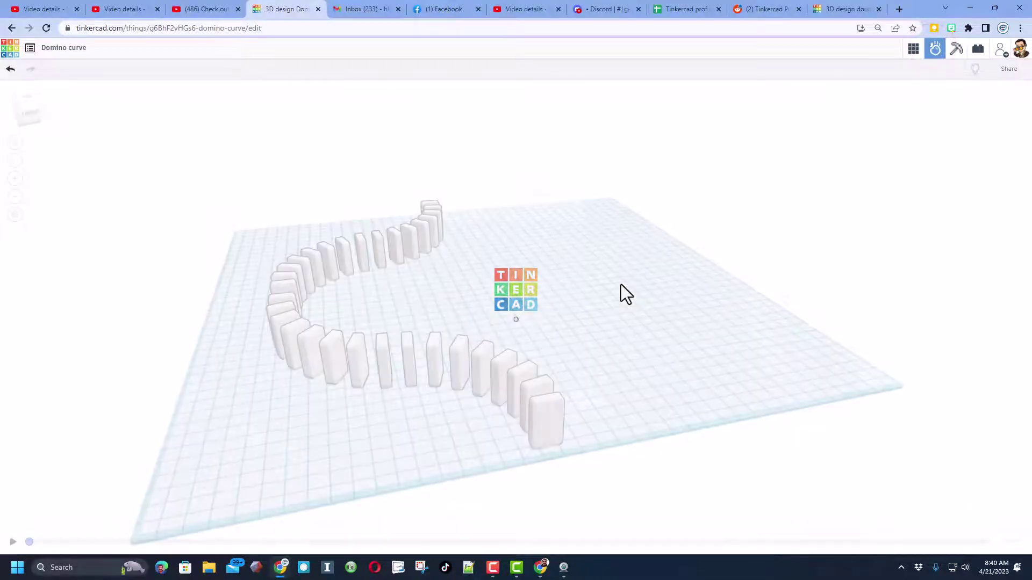
right_drag(635, 300, 621, 320)
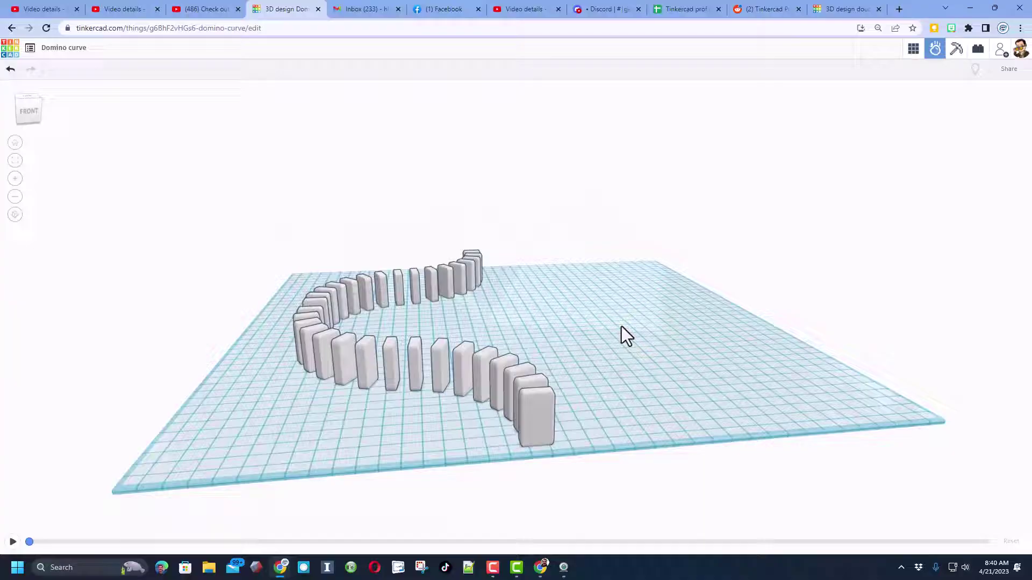
drag(195, 162, 658, 534)
click(949, 129)
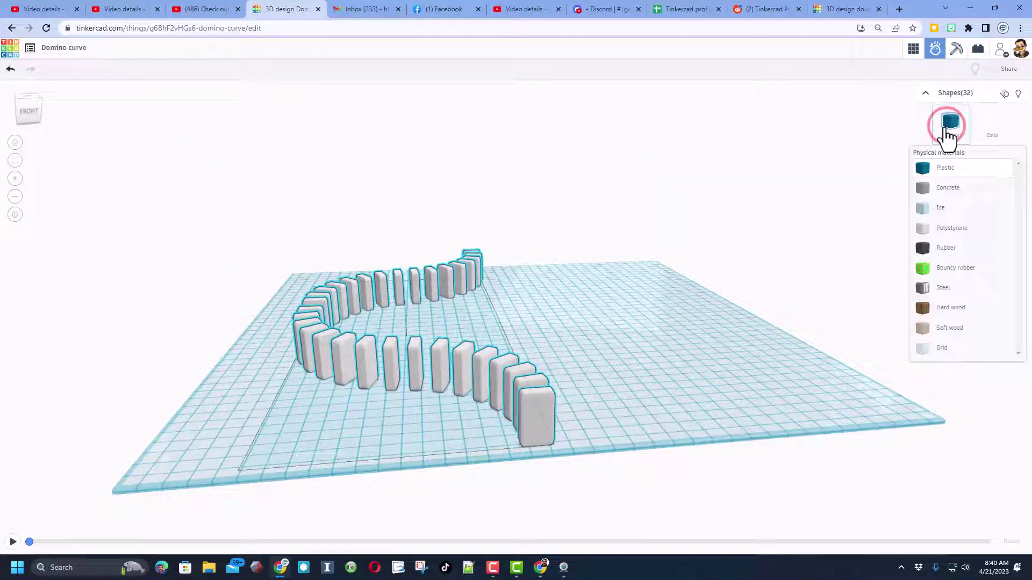
click(937, 174)
click(602, 395)
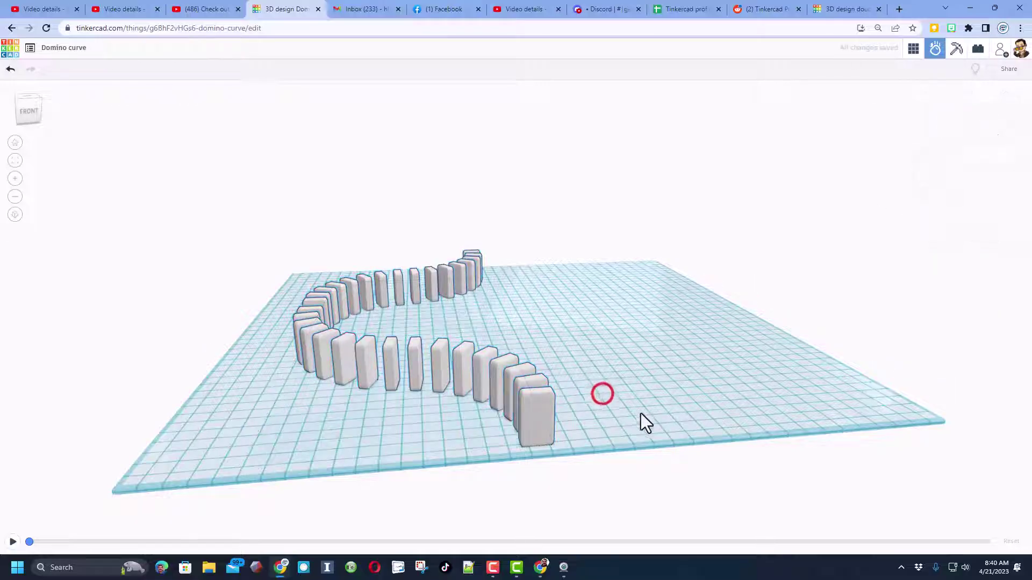
Run the simulation, throw balls toward the domino run to topple it, and rewind the paused playback to 0:02.
click(11, 543)
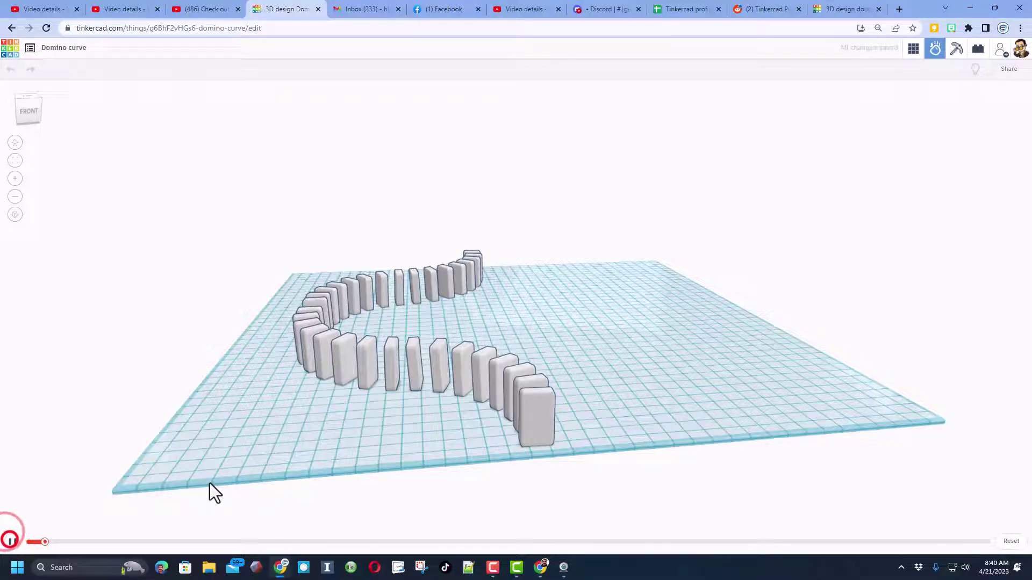
click(587, 227)
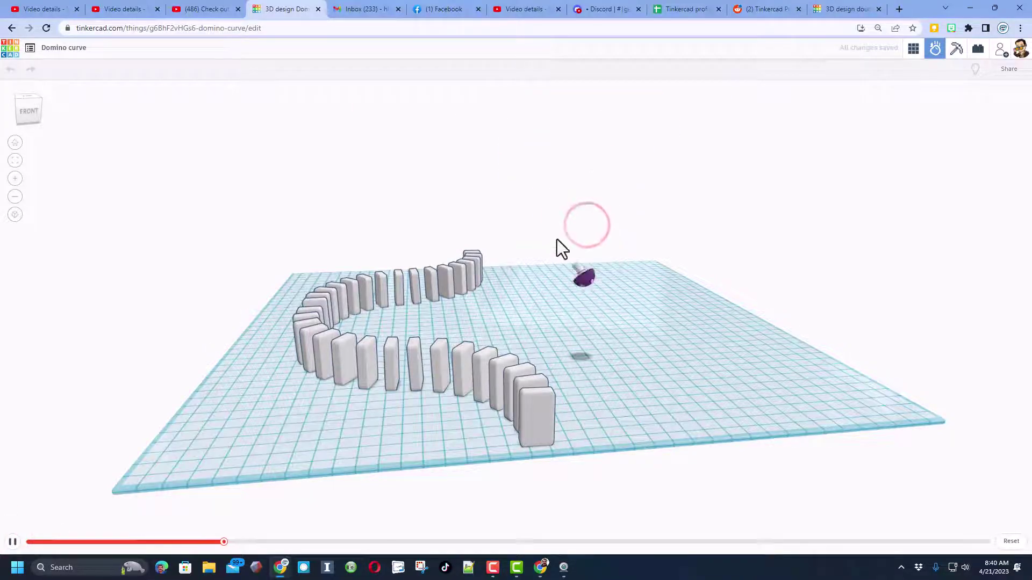
click(541, 233)
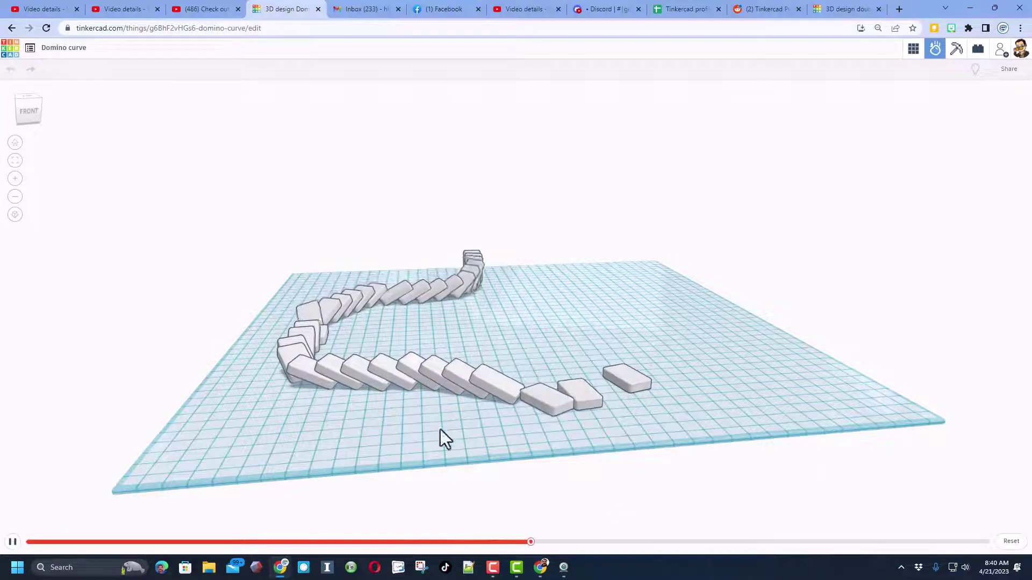
click(11, 542)
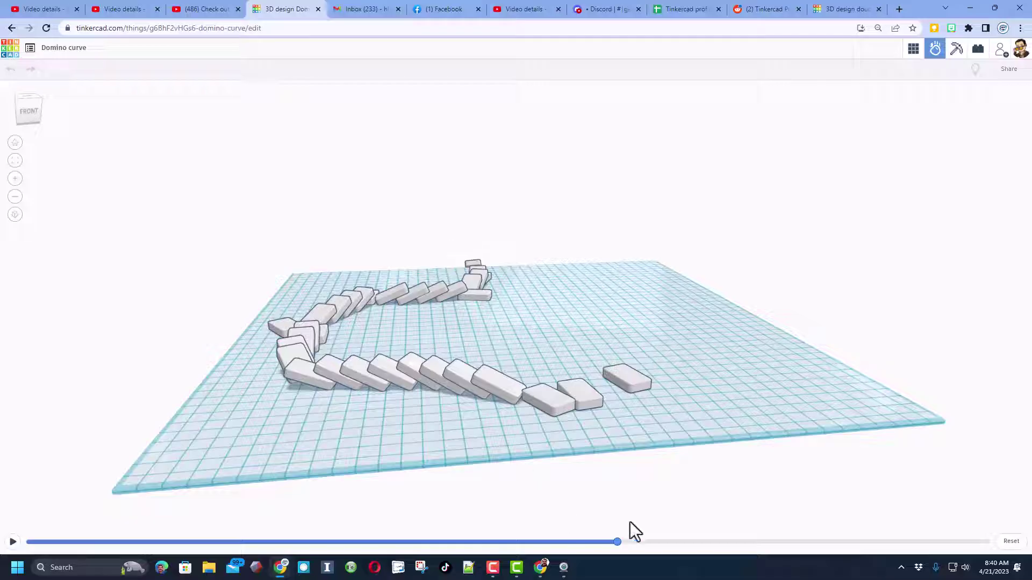
drag(618, 541, 234, 575)
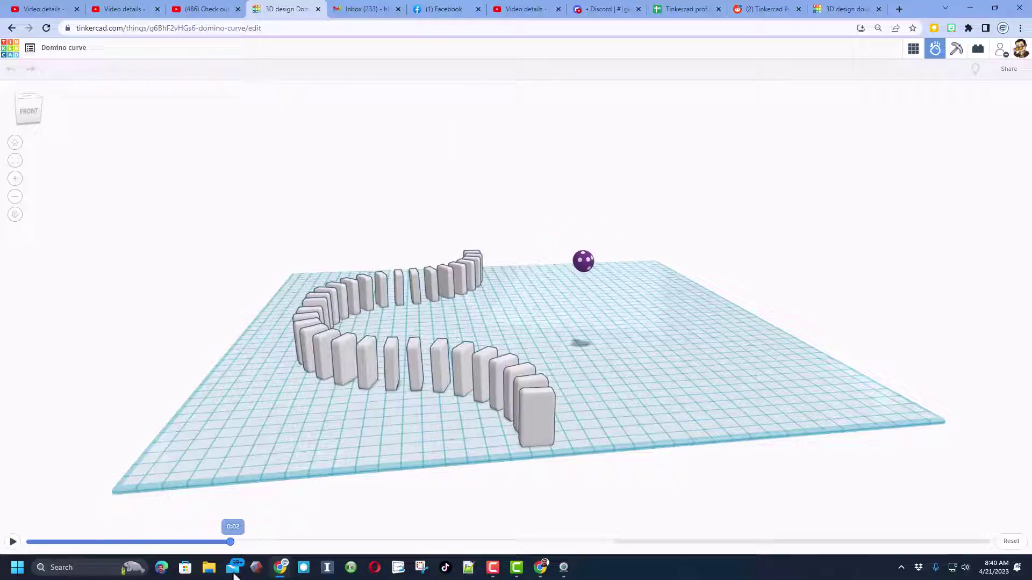
Create a 9:16 video of the simulation with the whole domino run in frame and save it as Domino curve.mp4 in Downloads.
click(1011, 69)
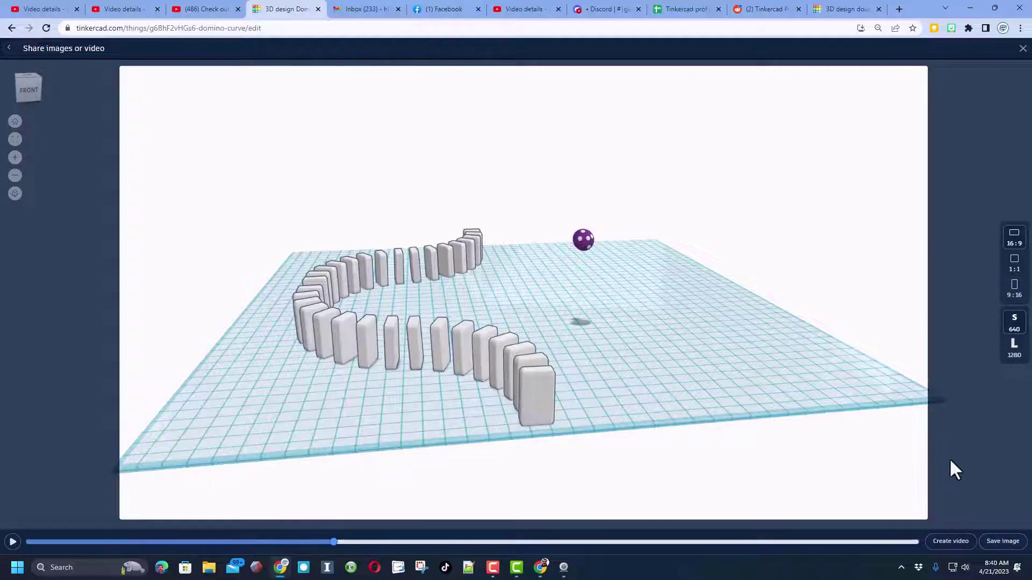
click(1015, 291)
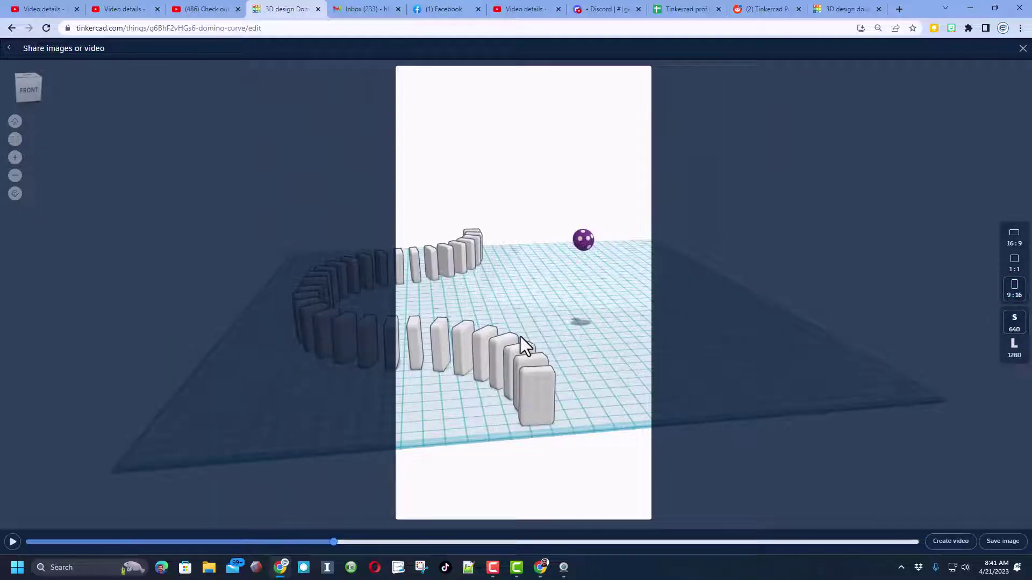
right_drag(488, 328, 588, 333)
scroll(588, 334, down, 3)
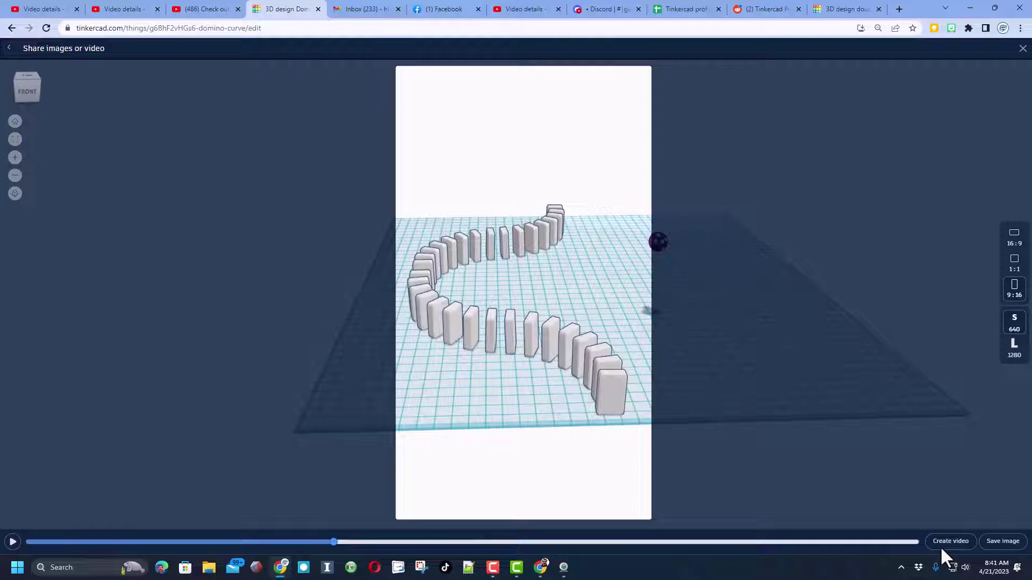
click(960, 541)
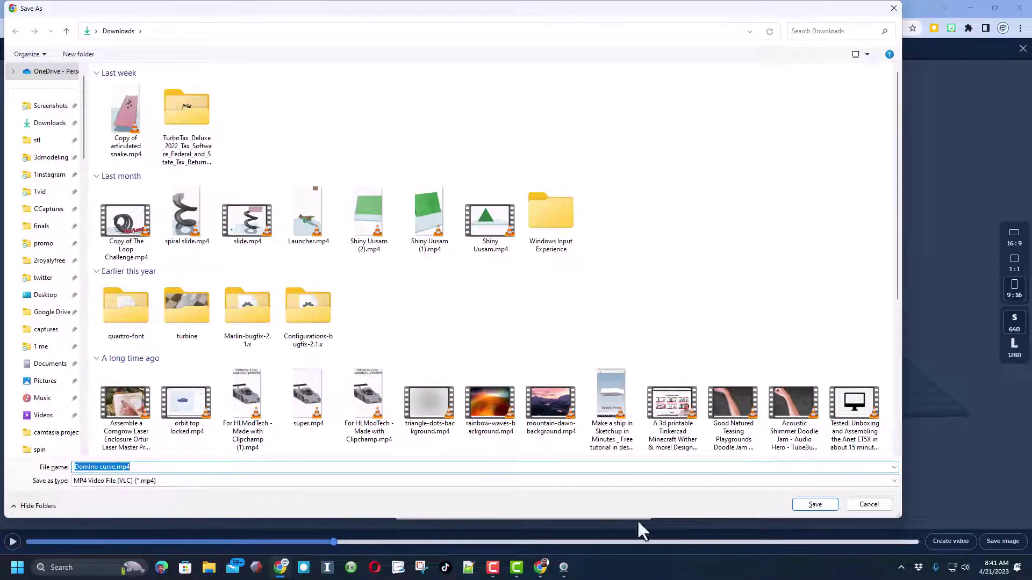
click(808, 505)
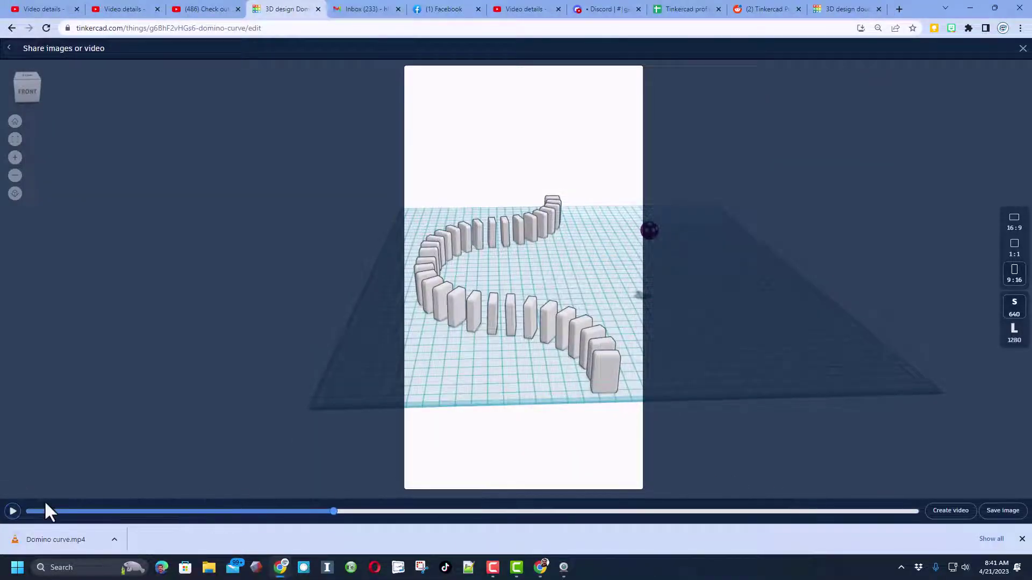
Leave the video sharing view and the simulation, and return through the 3D editor to the designs dashboard.
click(330, 512)
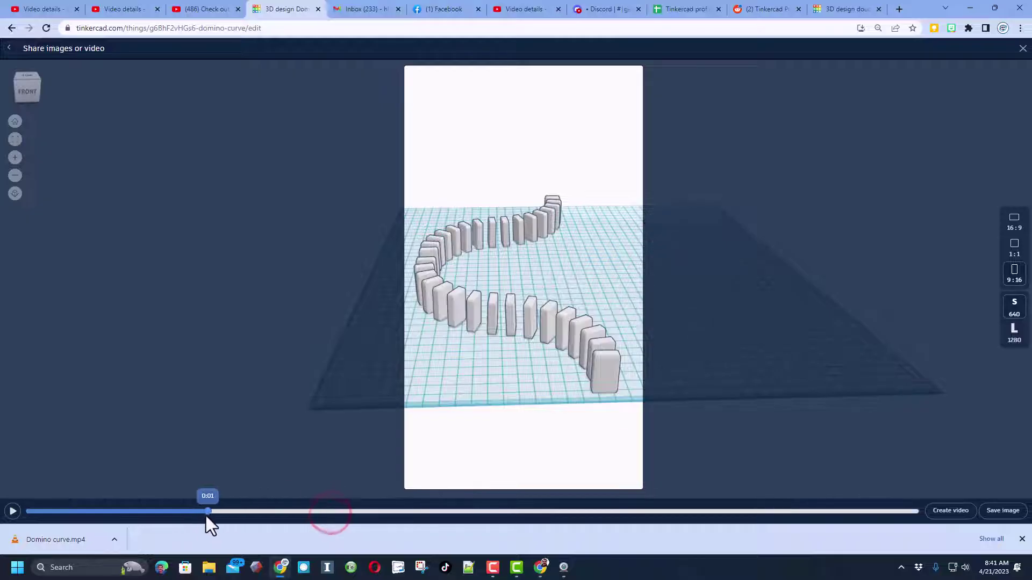
click(10, 49)
right_drag(576, 450, 559, 430)
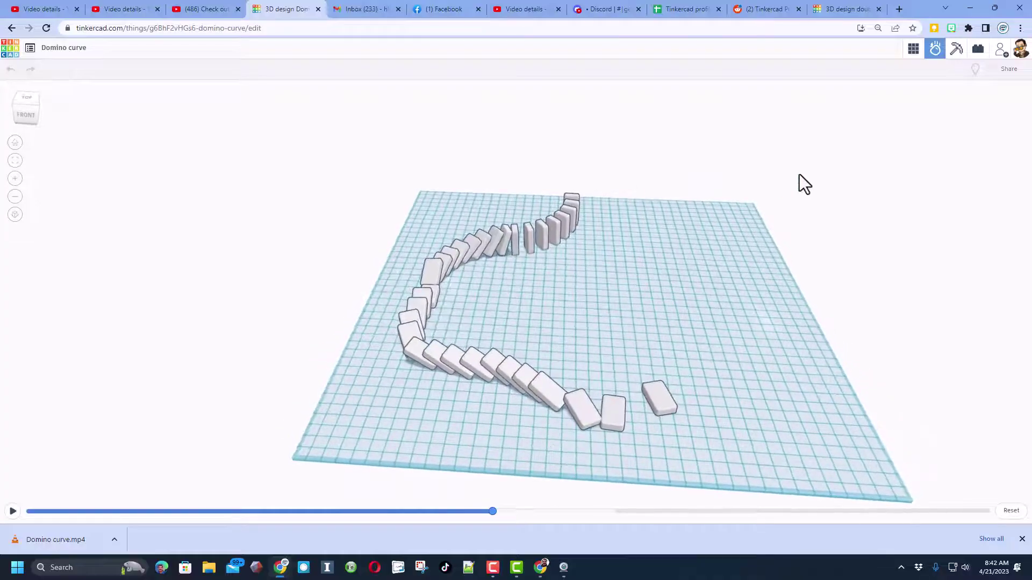
click(914, 50)
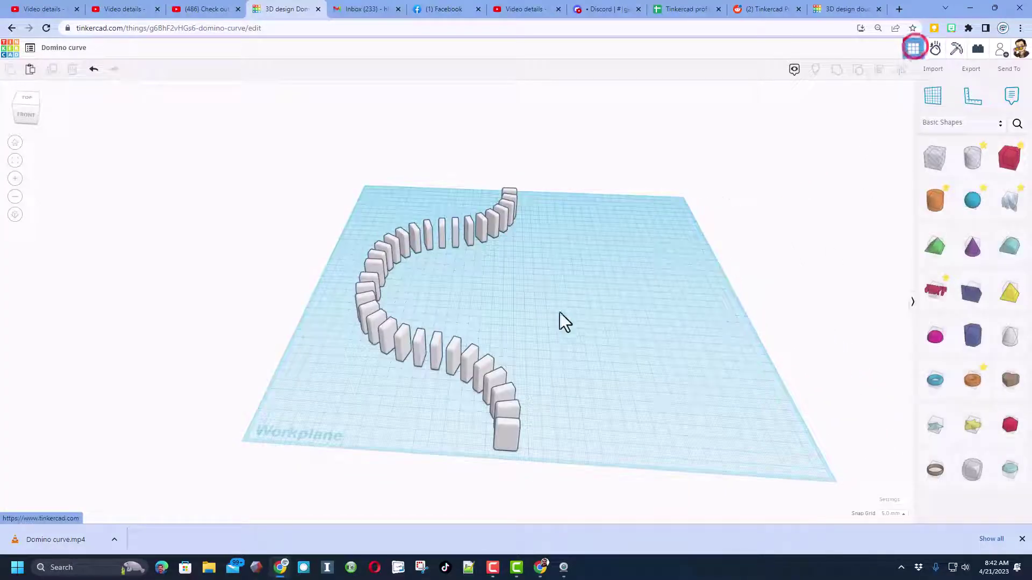
click(12, 53)
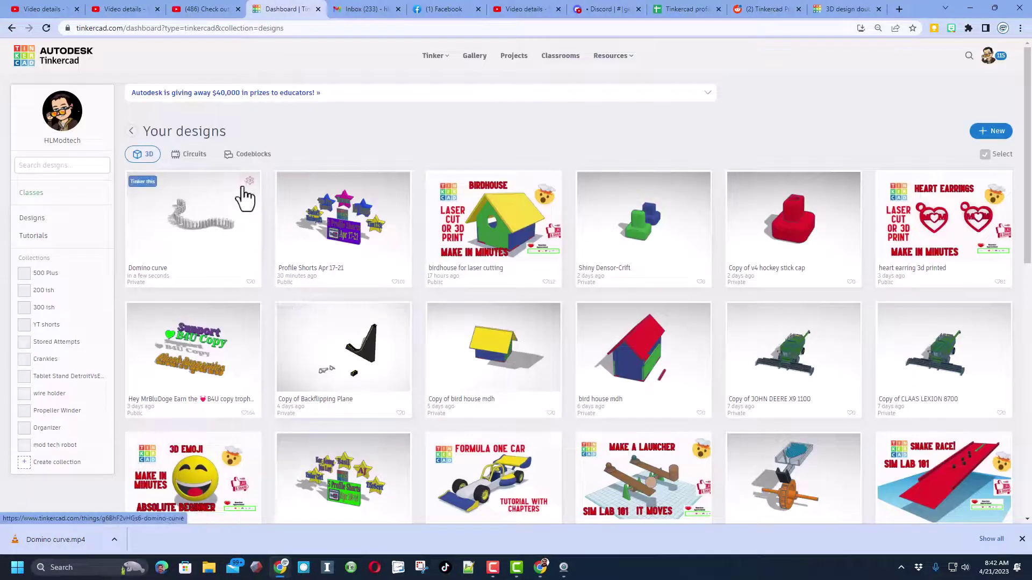
Open the properties of the Domino curve design and rename it "Domino curve tutorial".
click(249, 181)
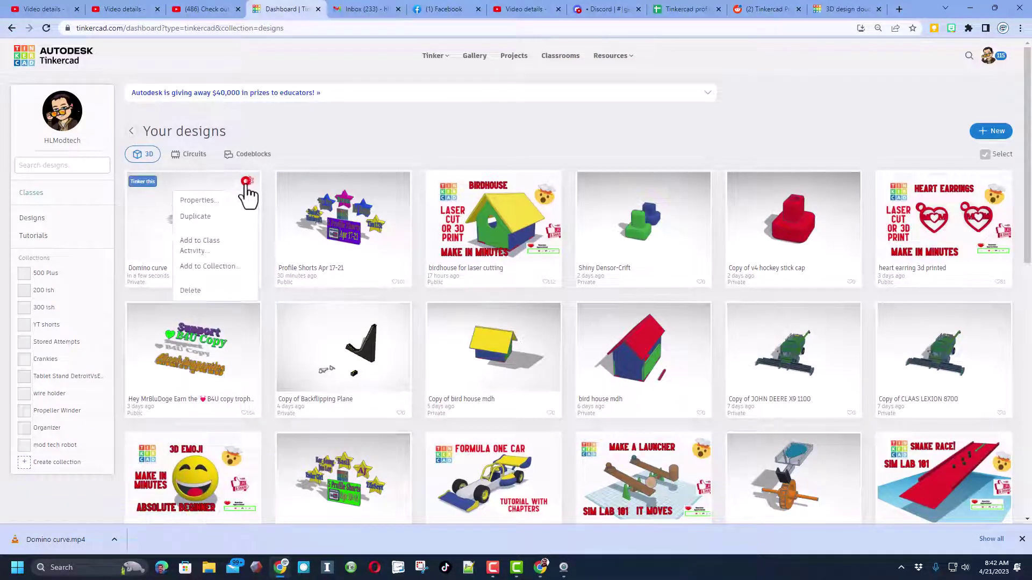
click(212, 200)
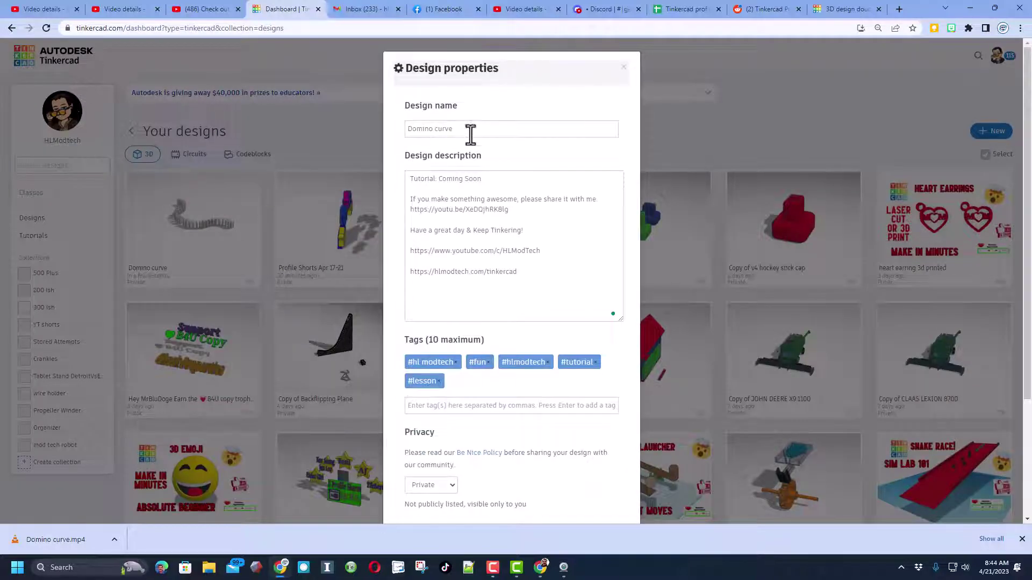
click(471, 131)
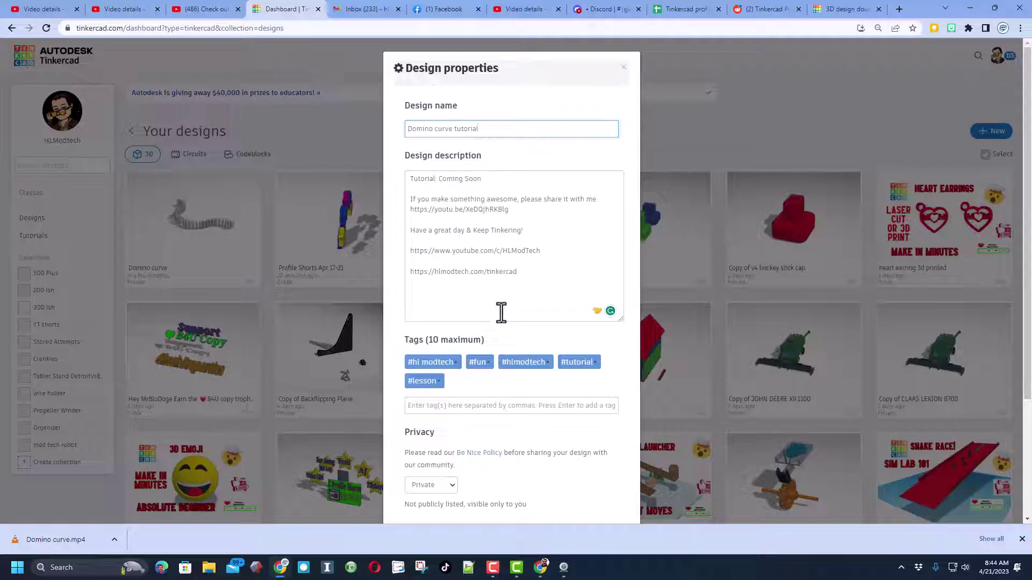
Add the tags "dominos" and "curve" to the design.
scroll(499, 396, down, 1)
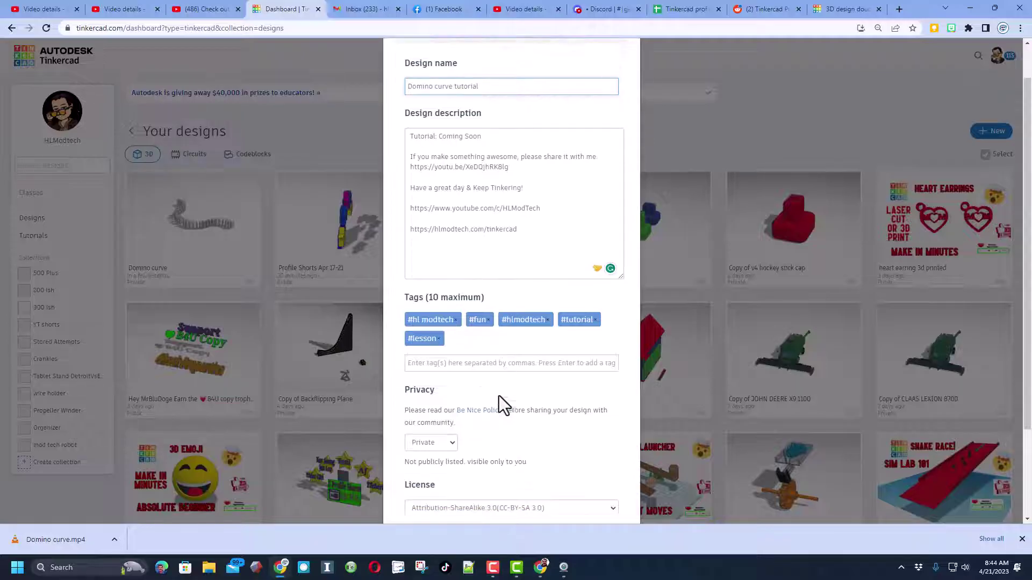
click(509, 351)
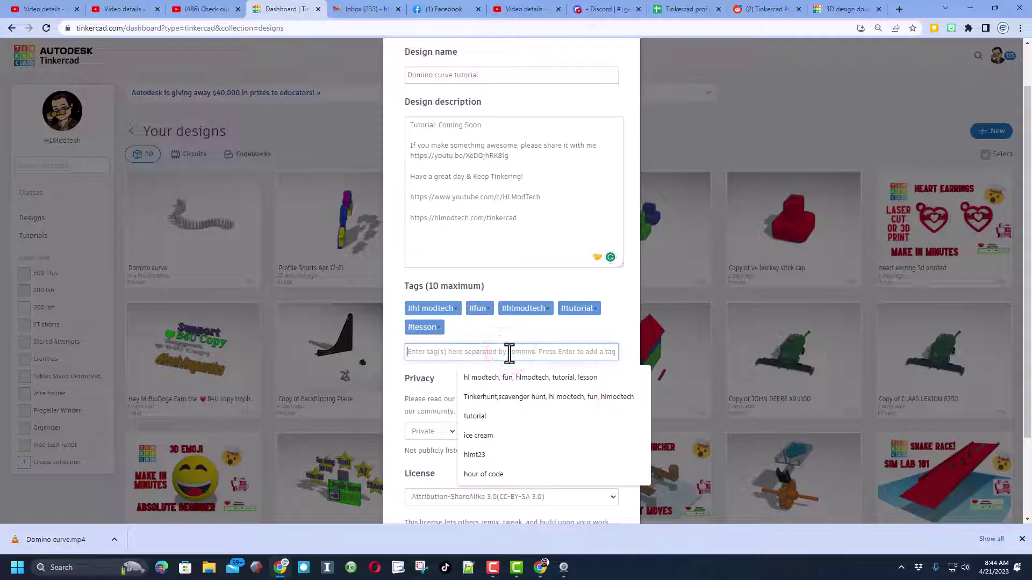
text(dominos, curve)
key(Return)
Make the design Public under the Attribution-NoDerivs 3.0 (CC-BY-ND 3.0) license and save the property changes.
scroll(514, 380, down, 2)
click(439, 329)
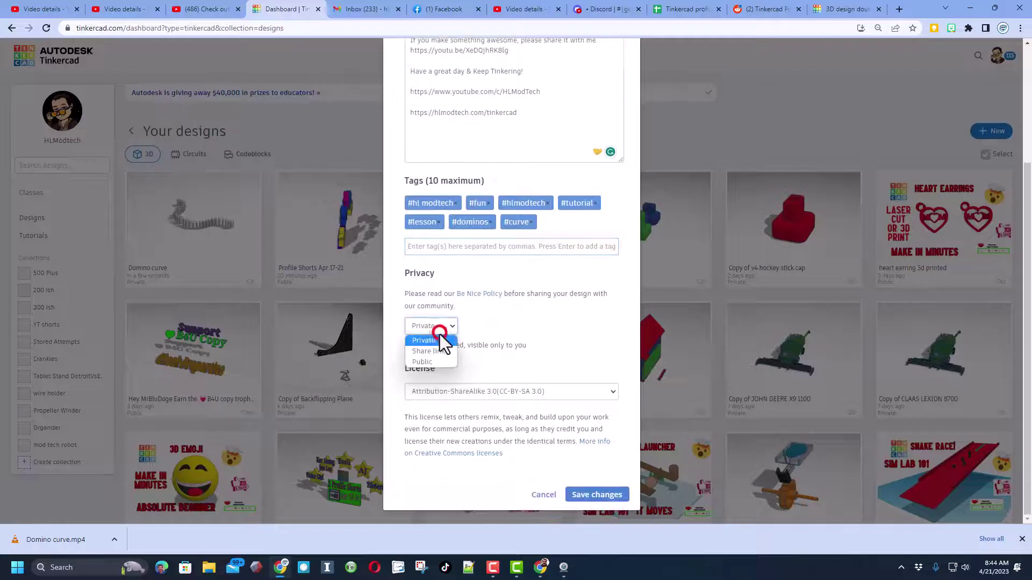
click(429, 362)
click(503, 396)
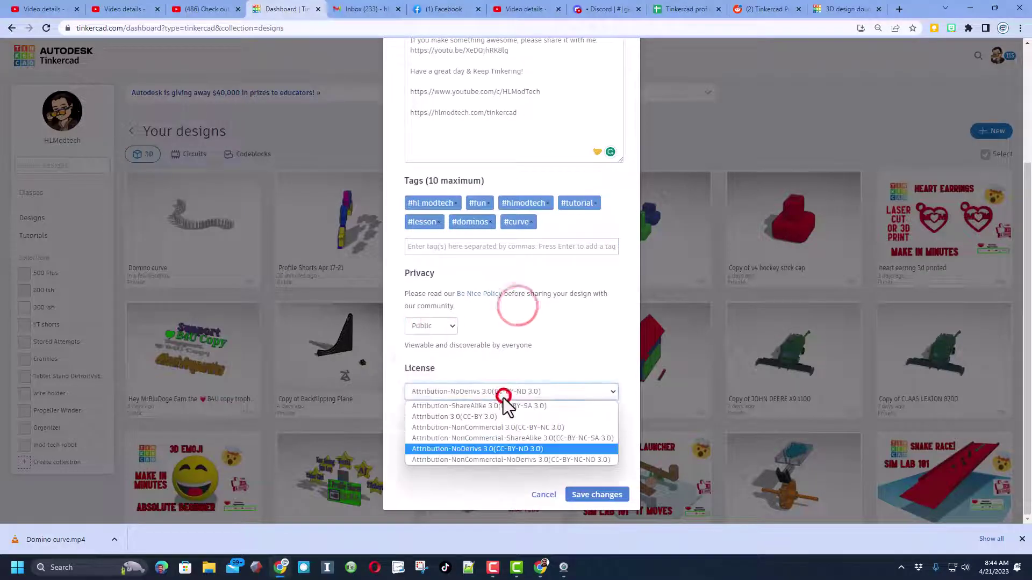
click(478, 453)
scroll(532, 349, up, 3)
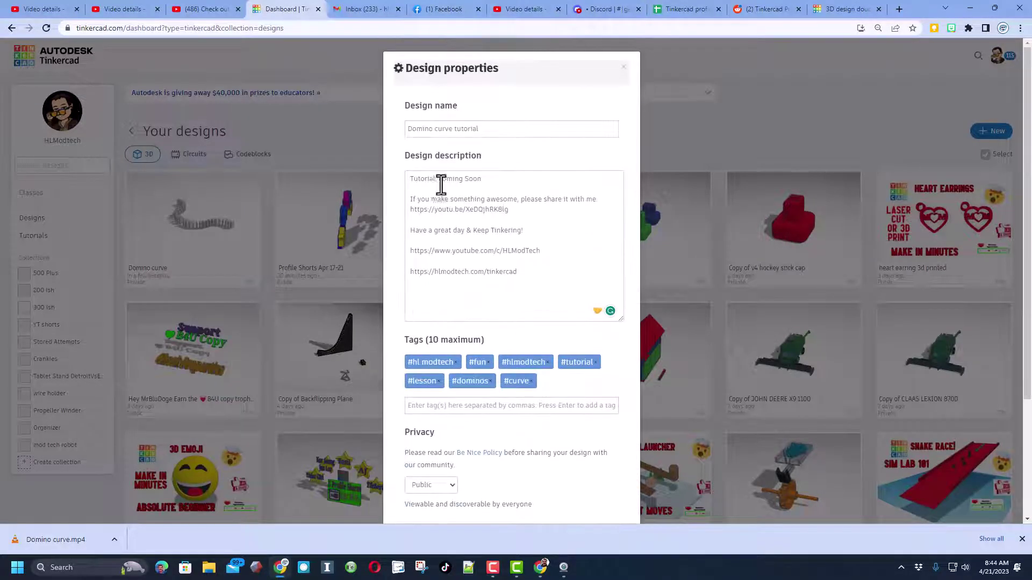
scroll(512, 331, down, 3)
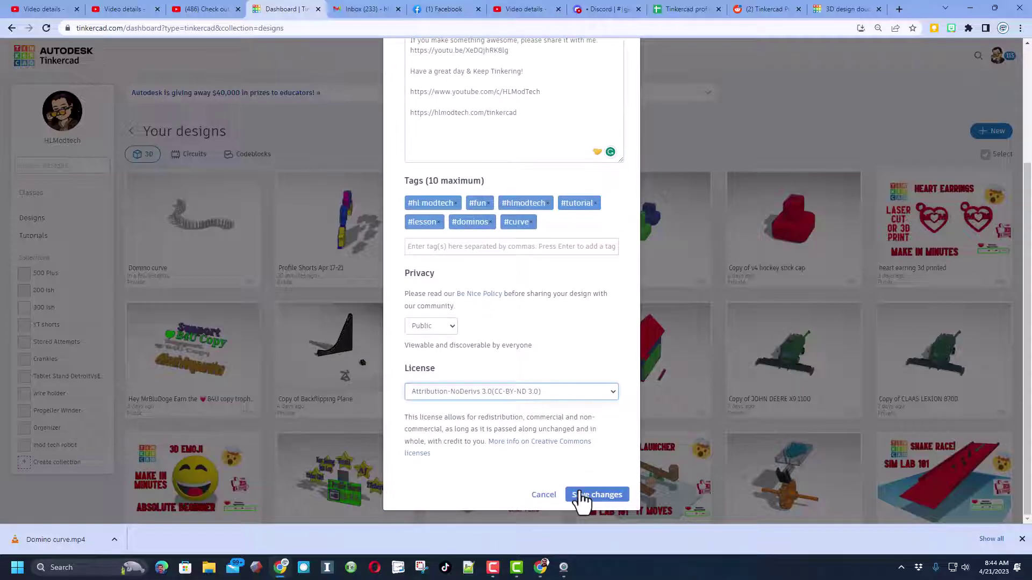
click(581, 494)
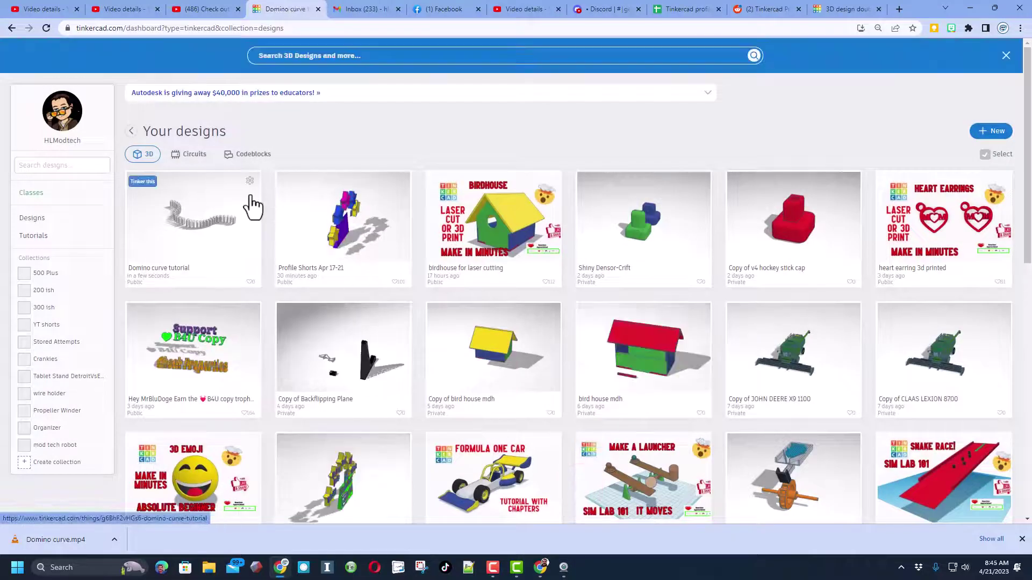
Reopen the properties of the Domino curve tutorial design and add the tag "hlmt23".
click(250, 181)
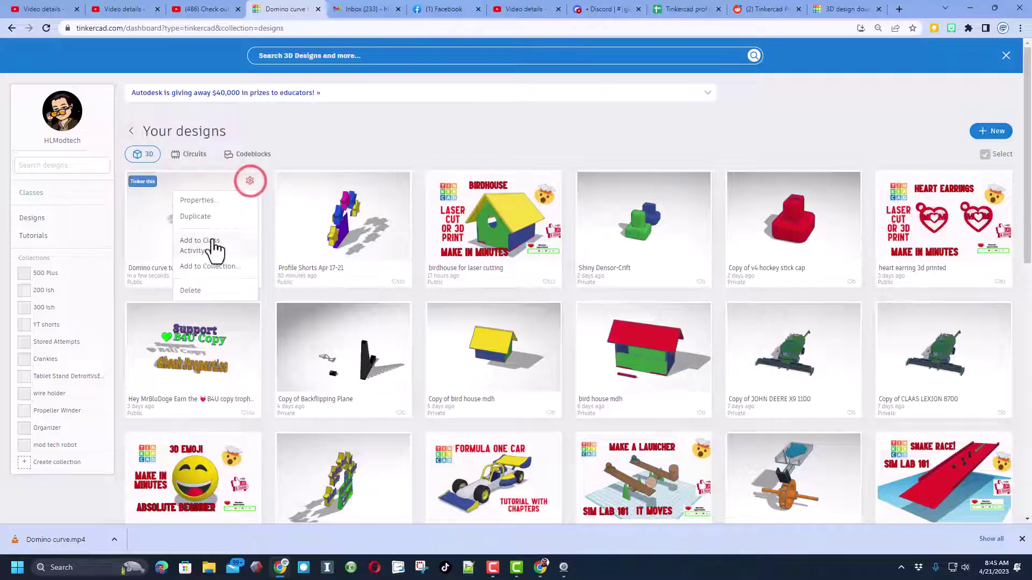
click(208, 202)
click(465, 407)
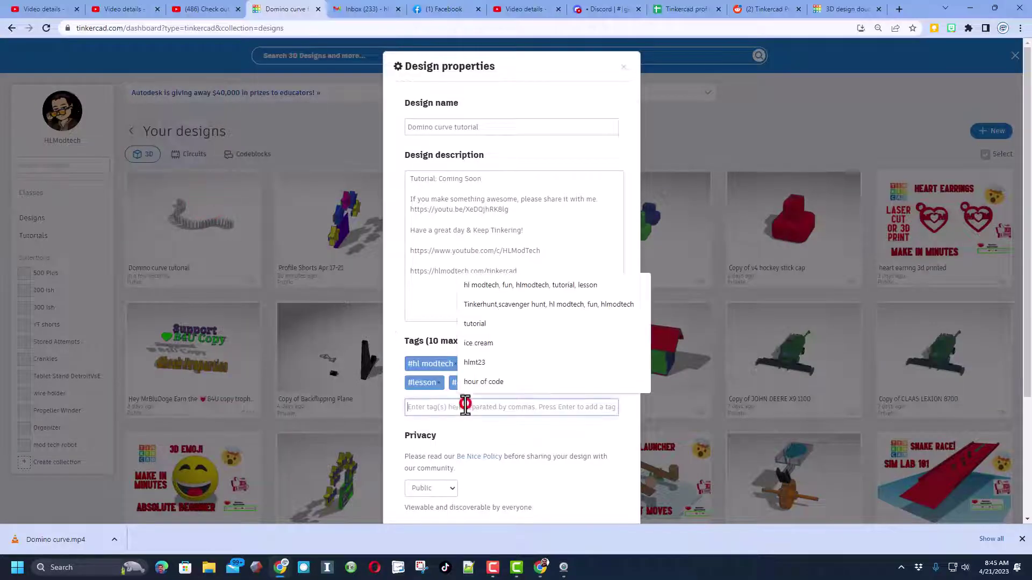
text(hlmt23)
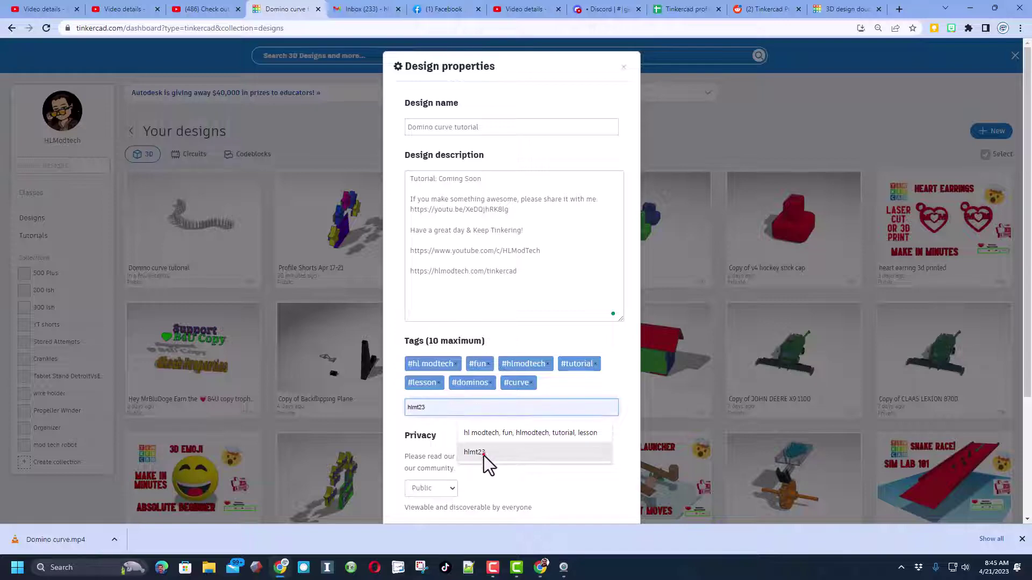
click(481, 453)
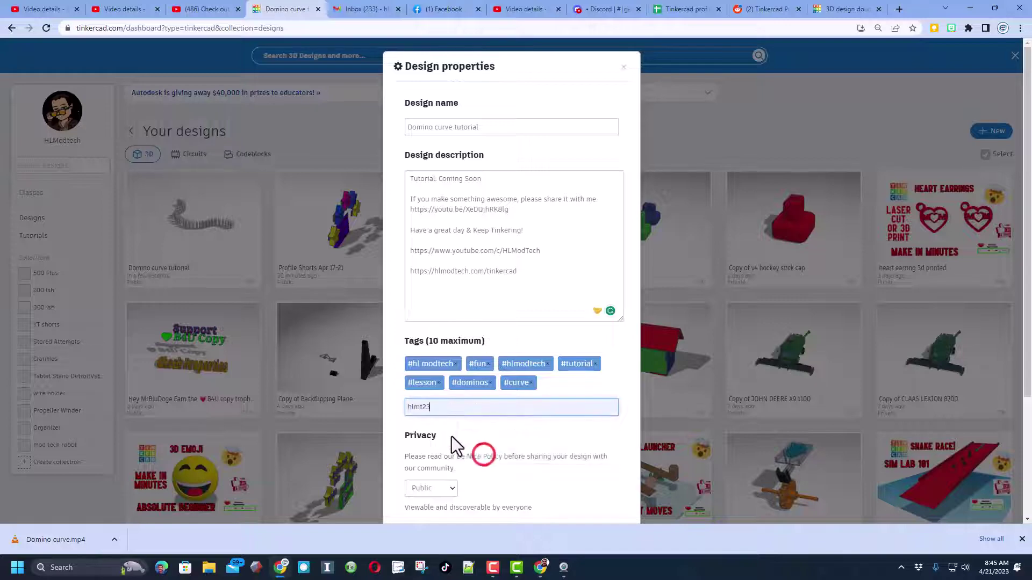
key(Return)
key(Return)
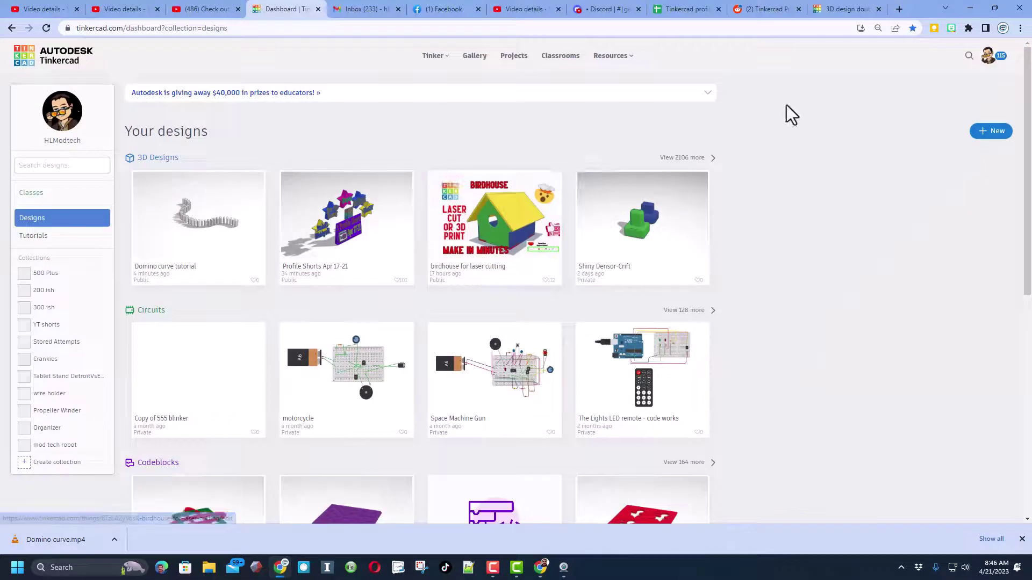
Search the Tinkercad community for 3D designs tagged "hlmt23".
click(966, 55)
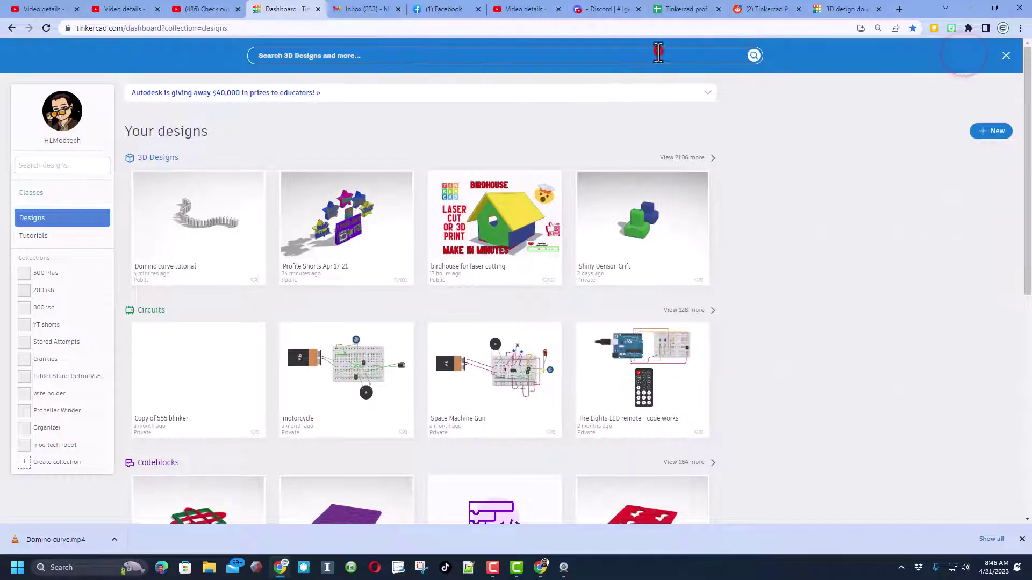
text(hlmt23)
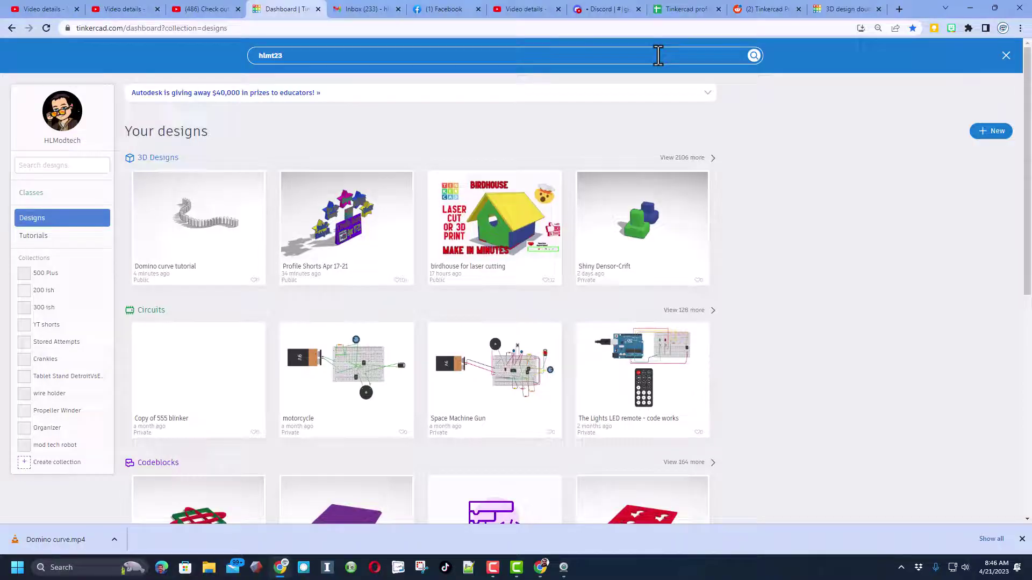
key(Return)
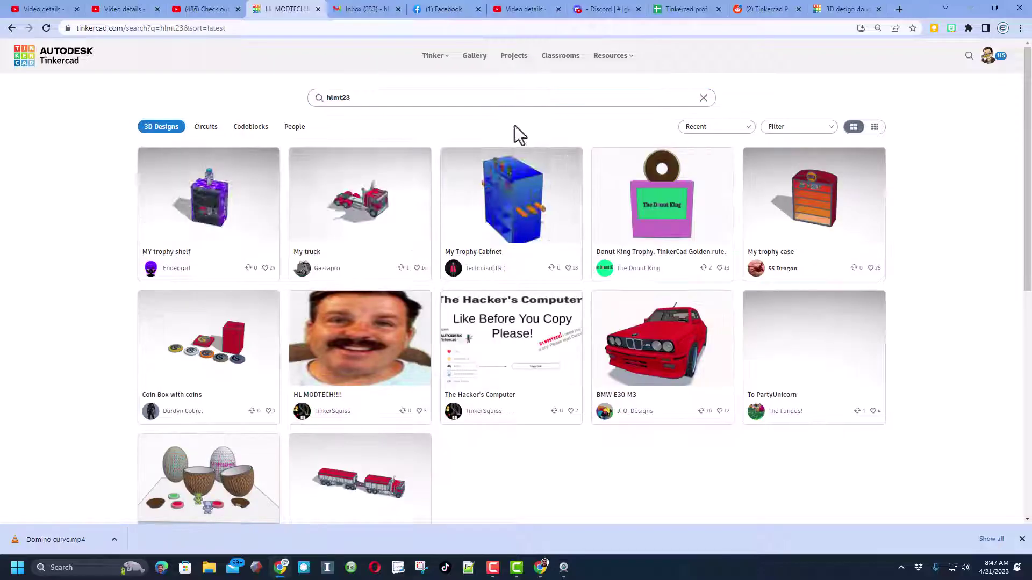
Open the "Coin Box with coins" design from the search results, add a reaction to it and return to the results.
click(207, 341)
click(702, 101)
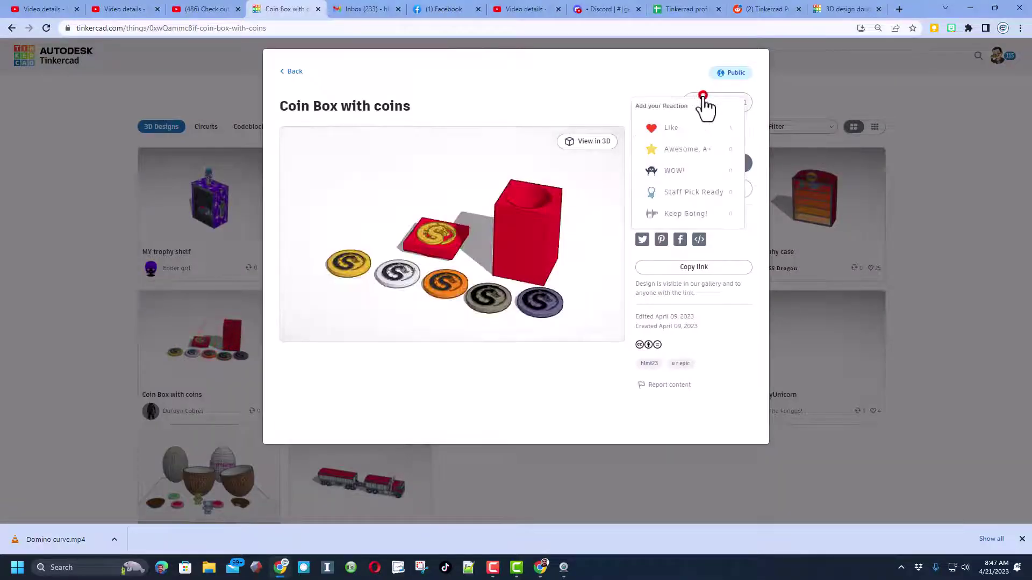
click(672, 164)
click(845, 94)
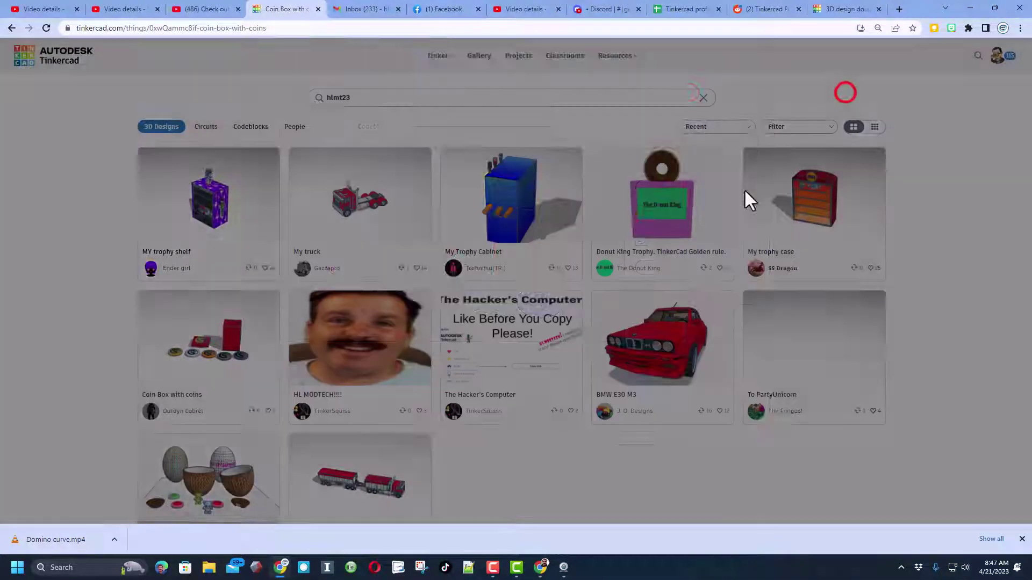
Open the "BMW E30 M3" design from the search results and add a reaction to it.
click(686, 344)
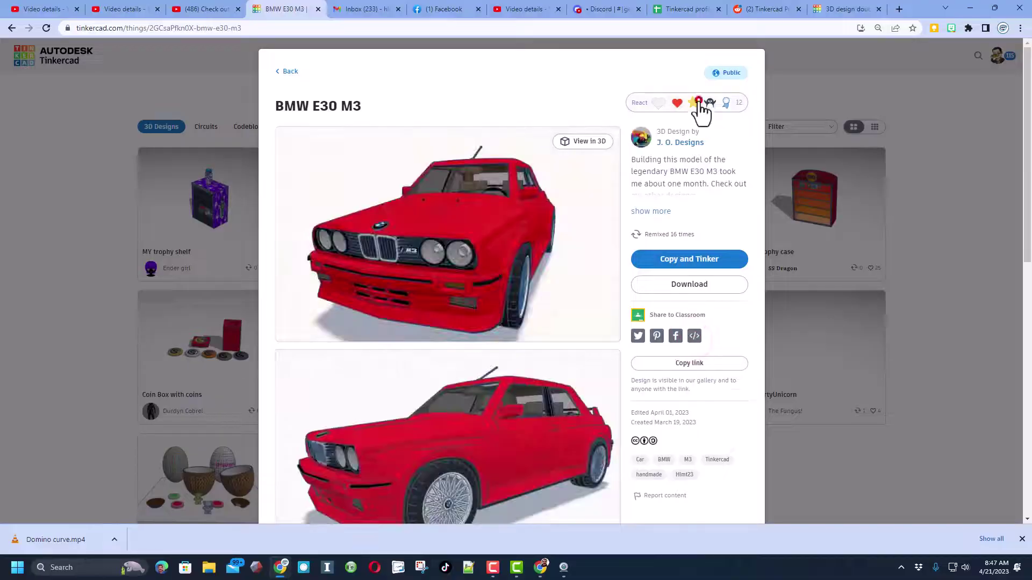
click(699, 102)
click(672, 193)
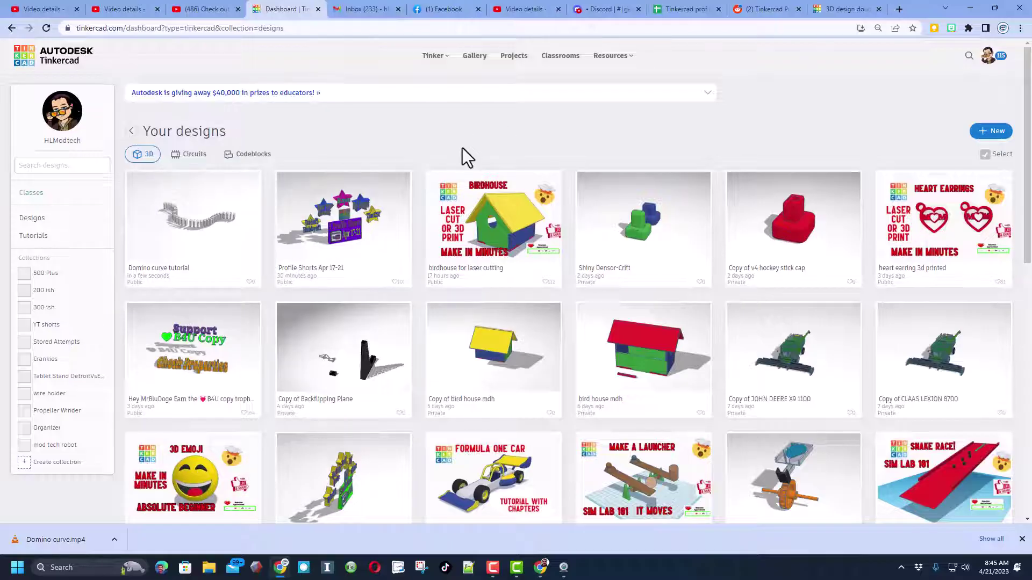
click(654, 52)
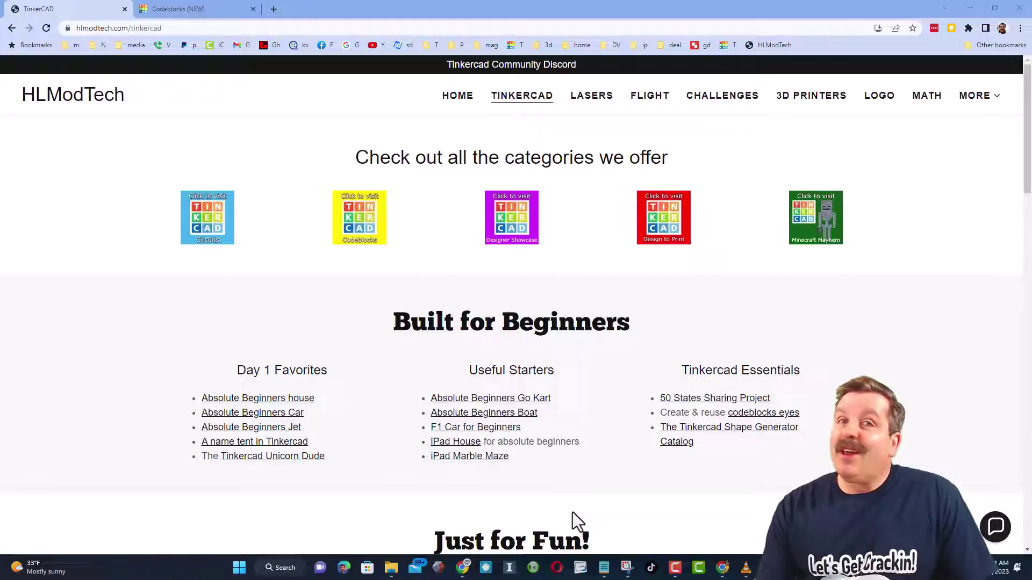
View the contact chat and the Tinkercad Community Discord invitation from the HLModTech Tinkercad page, and return to that page.
click(1000, 530)
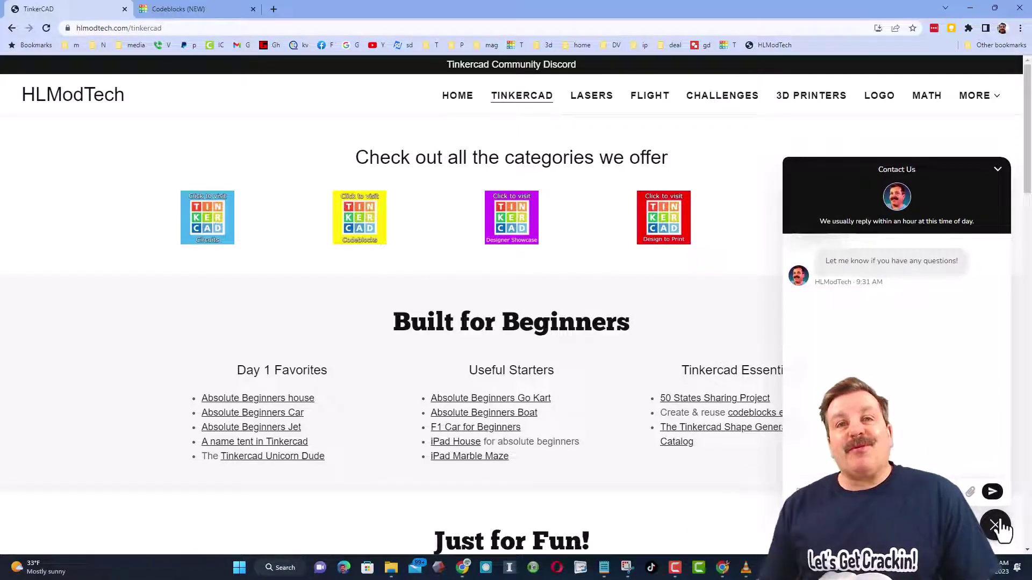
click(997, 526)
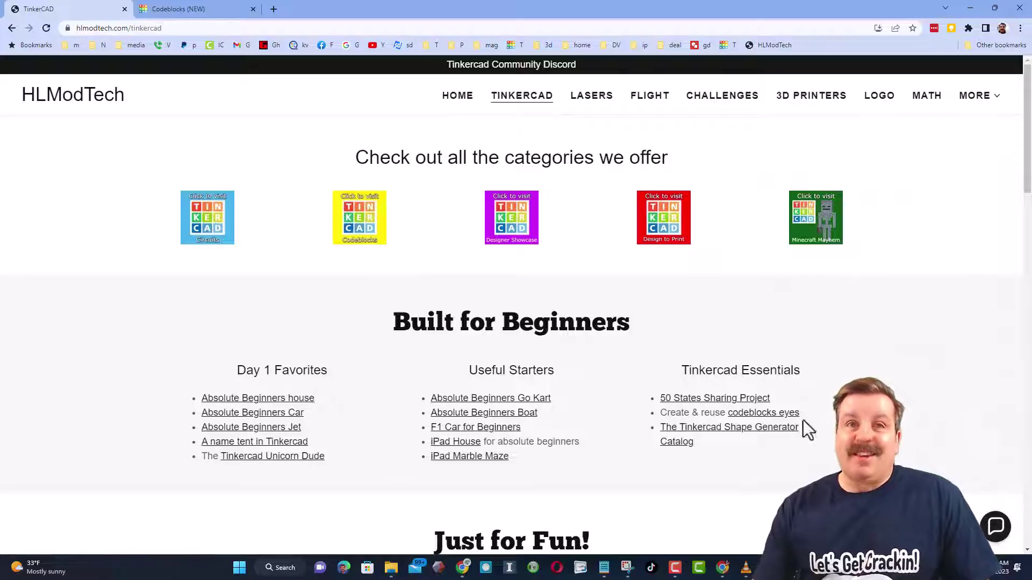
click(520, 66)
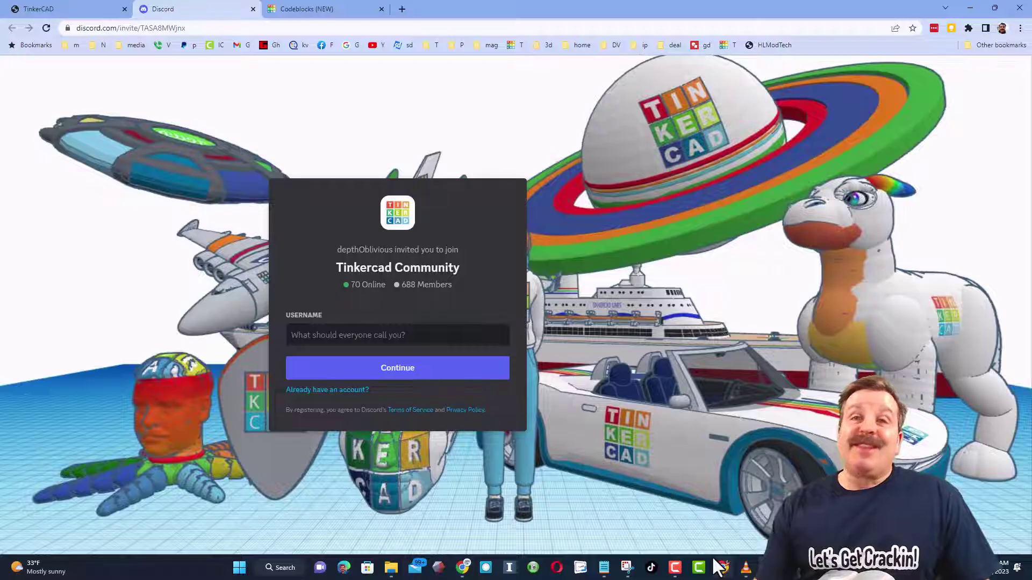
click(102, 9)
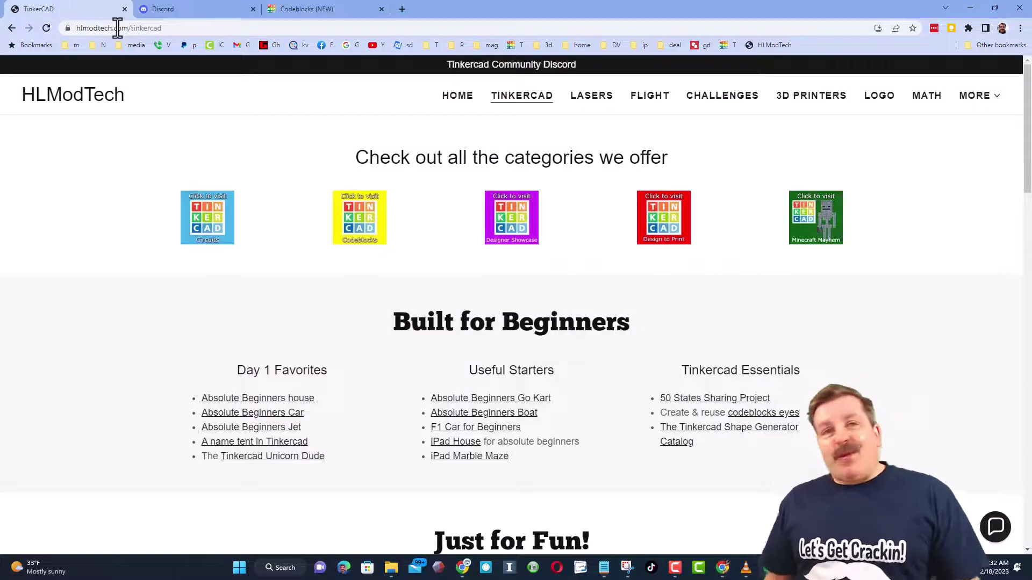